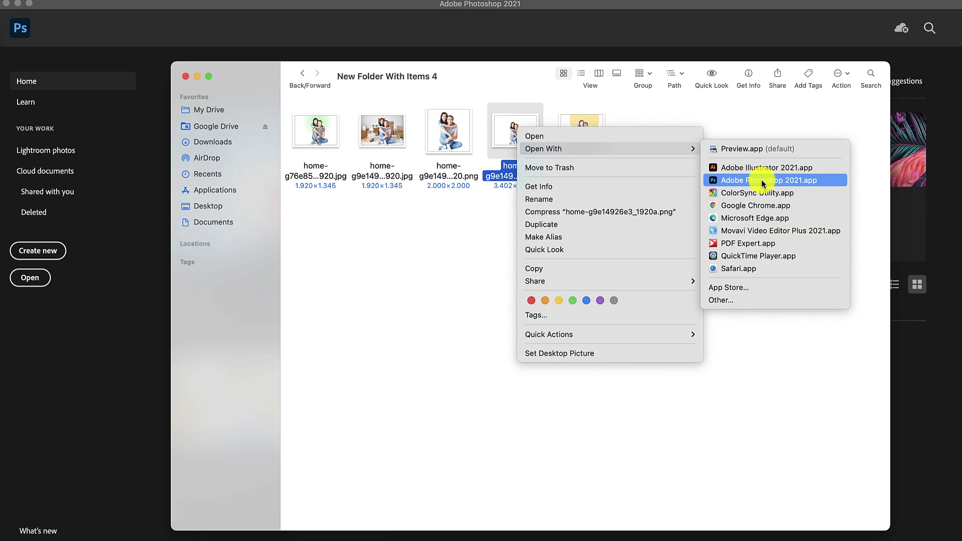
Open the transparent cut-out couple PNG in Photoshop 2021 and start a new layer.
left_click(763, 181)
key("super+shift+n")
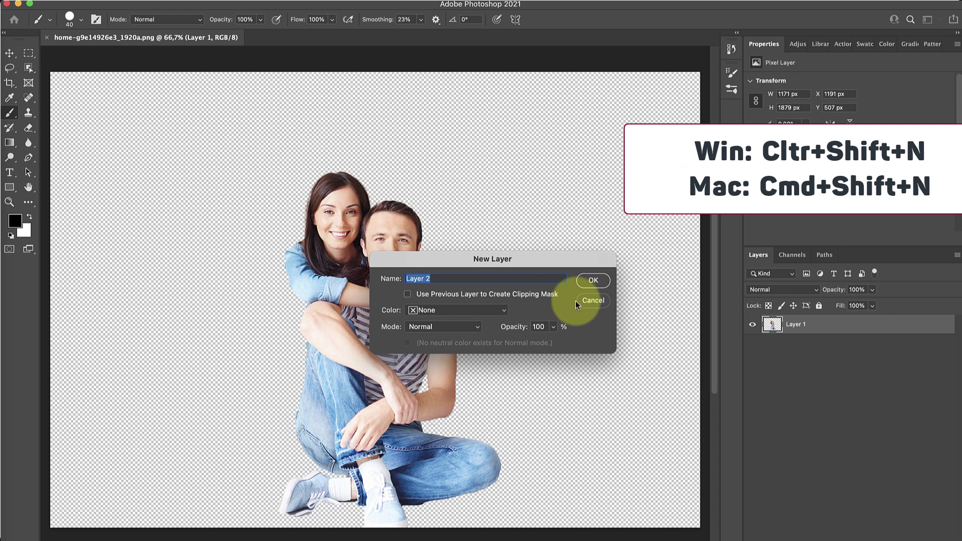
Name the new layer 'drawing', then fade Layer 1 (the photo) to about 68% opacity.
type("drawing")
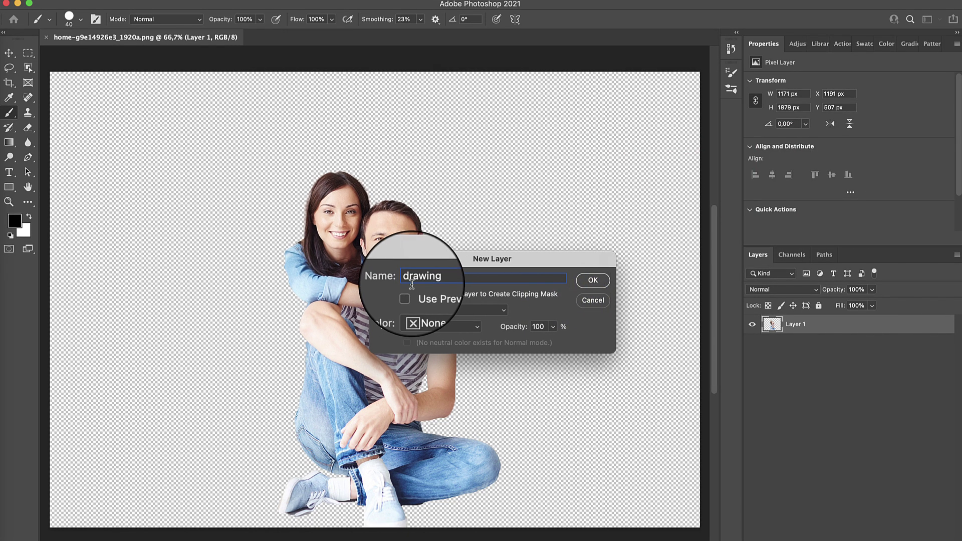
key("Return")
left_click(802, 341)
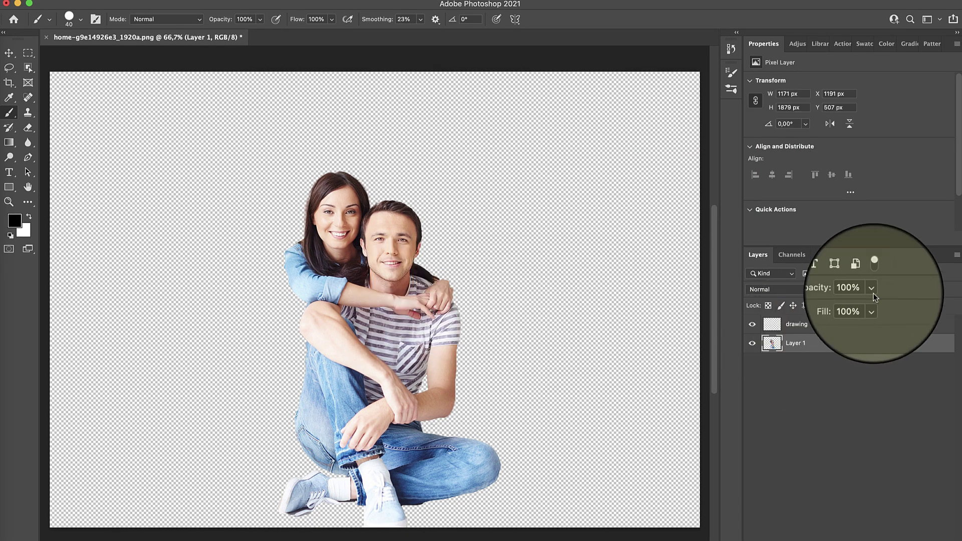
mouse_move(873, 293)
left_mouse_down()
mouse_move(813, 293)
mouse_move(838, 293)
left_mouse_up()
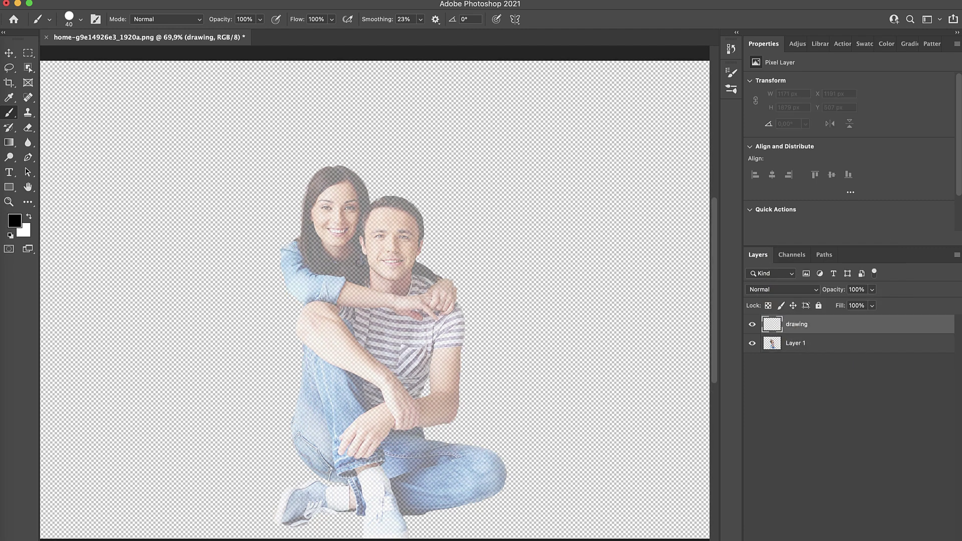
scroll(359, 262, "up", 3)
scroll(359, 262, "up", 2)
scroll(359, 262, "up", 1)
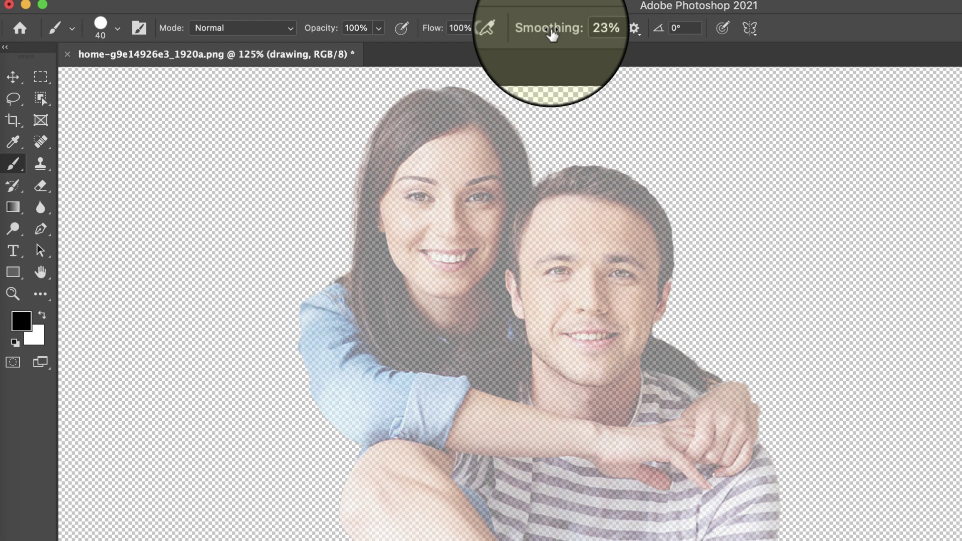
Set brush smoothing to 100%, size 3 px, hardness 100%, and target the drawing layer.
left_click_drag(551, 34, 569, 31)
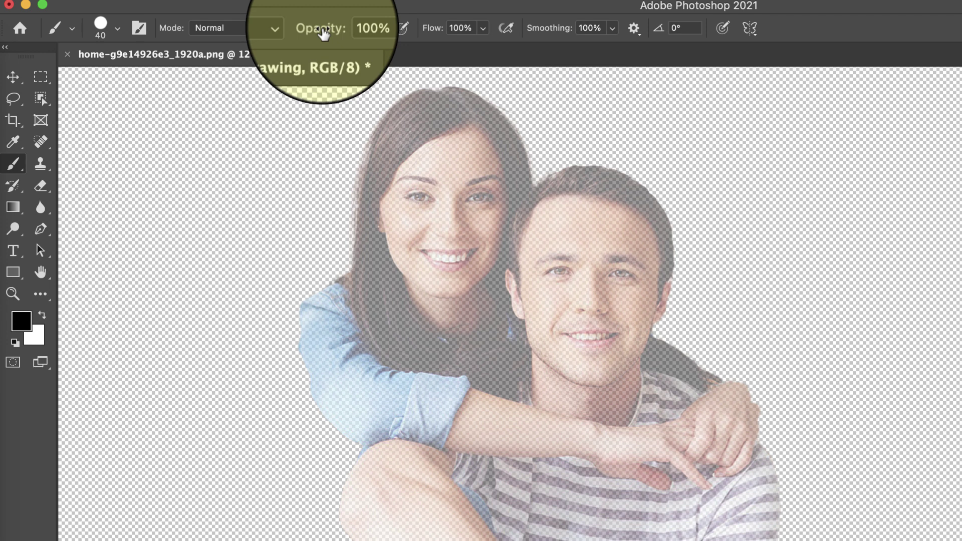
left_click(102, 36)
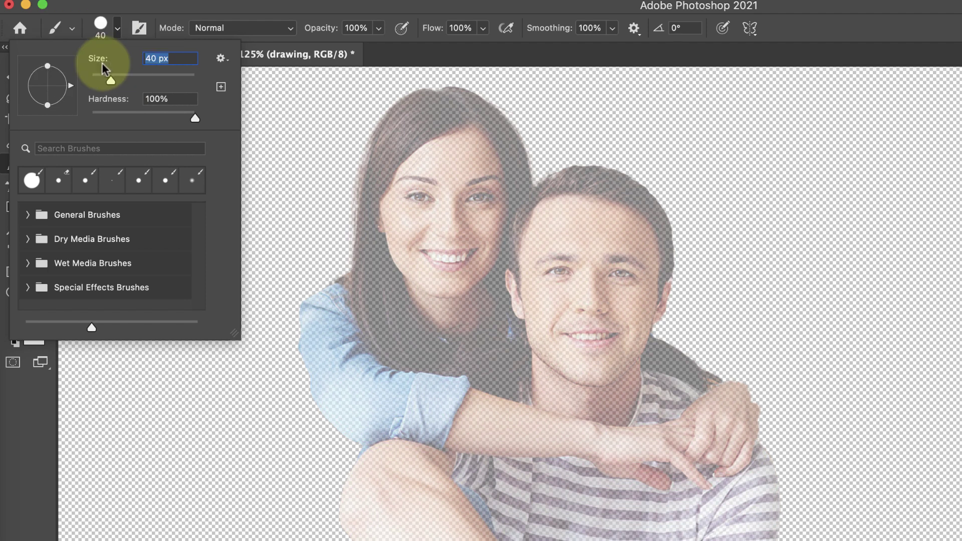
left_click_drag(110, 81, 93, 81)
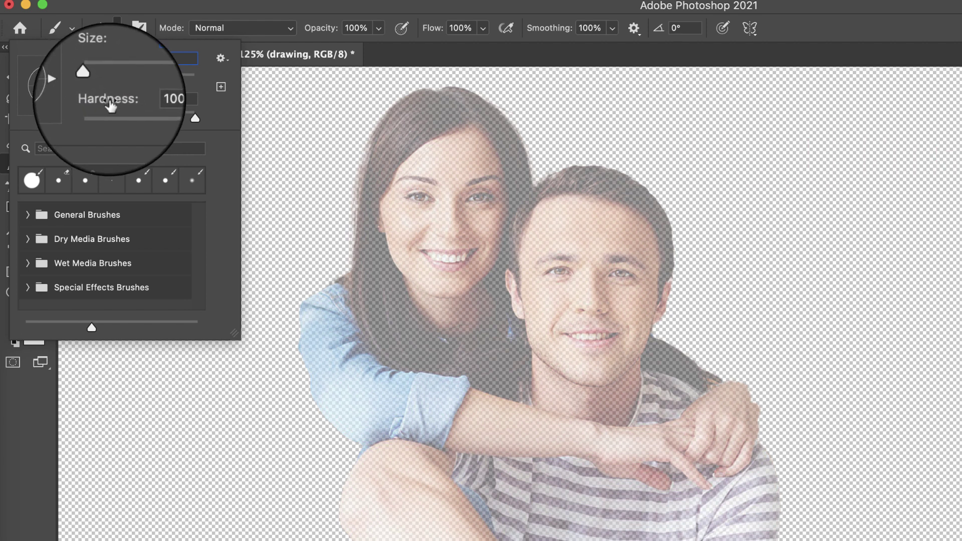
left_click(128, 104)
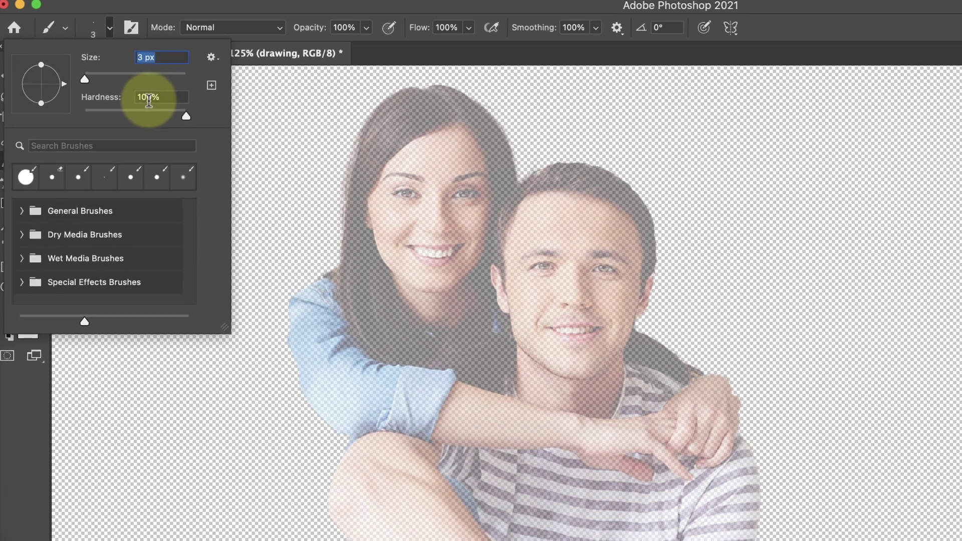
left_click(833, 370)
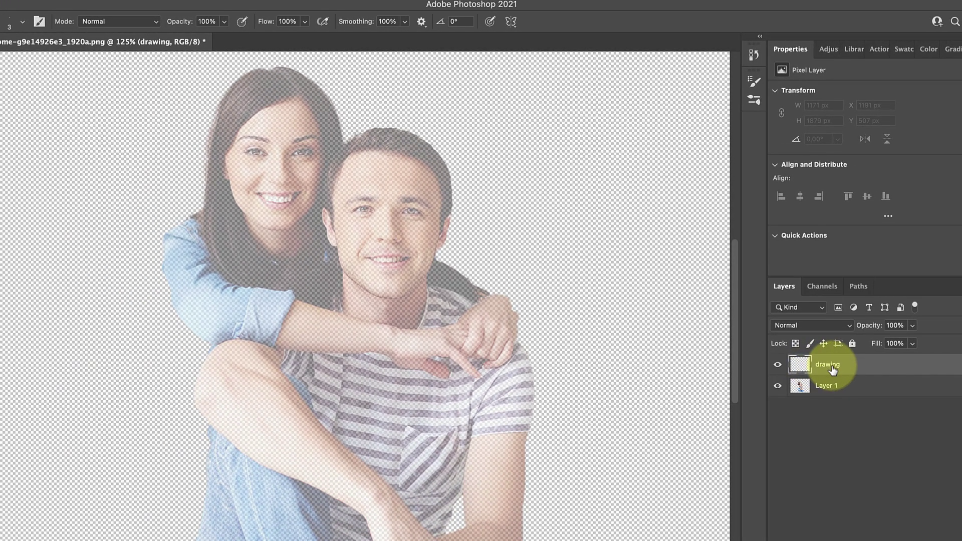
Trace black outlines of the woman's hair and arm on the drawing layer.
scroll(409, 215, "up", 5)
scroll(462, 197, "up", 3)
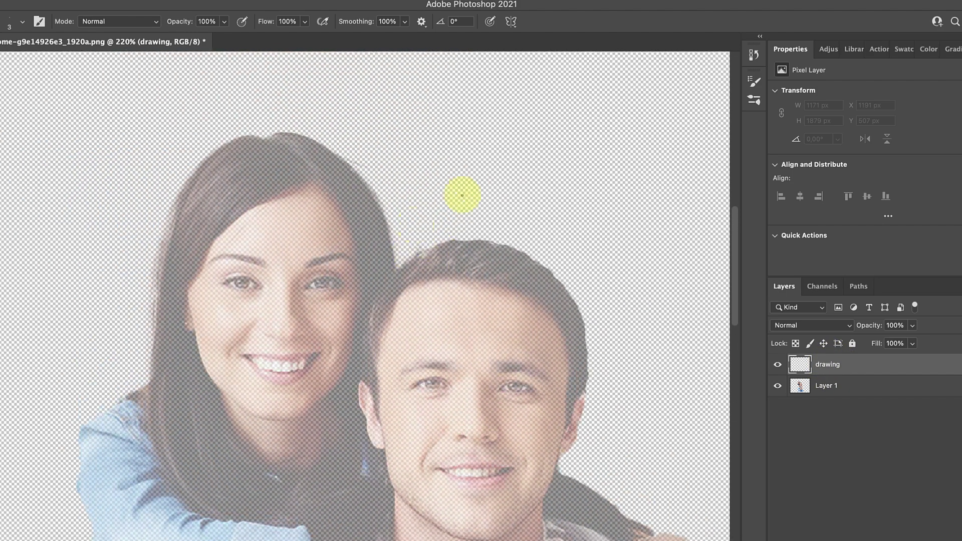
mouse_move(261, 137)
left_mouse_down()
mouse_move(215, 509)
mouse_move(218, 388)
mouse_move(408, 369)
mouse_move(386, 269)
mouse_move(344, 383)
mouse_move(574, 416)
left_mouse_up()
scroll(459, 419, "down", 2)
scroll(460, 418, "down", 2)
mouse_move(318, 398)
left_mouse_down()
mouse_move(150, 326)
mouse_move(322, 498)
mouse_move(635, 451)
mouse_move(617, 501)
mouse_move(698, 498)
mouse_move(576, 365)
left_mouse_up()
scroll(576, 365, "down", 4)
scroll(217, 317, "down", 7)
left_click_drag(413, 467, 431, 531)
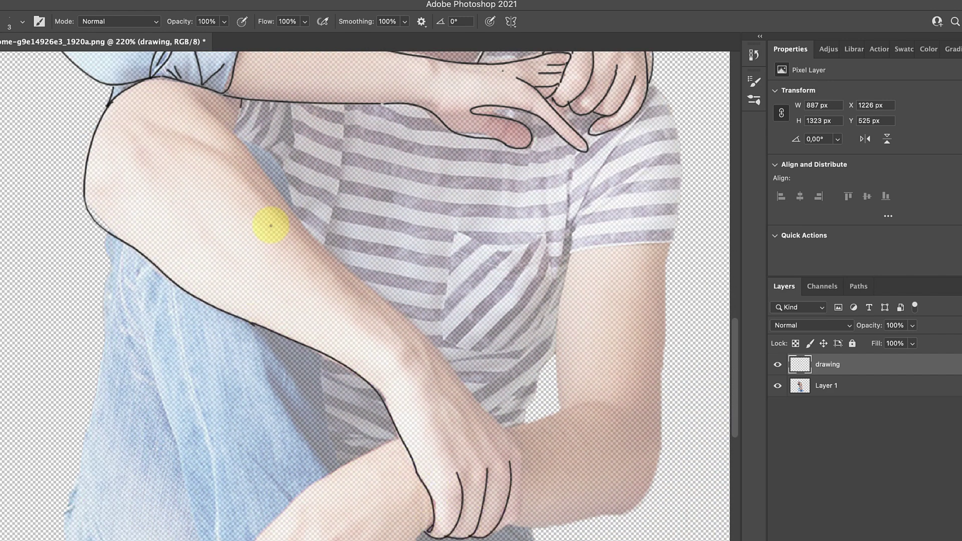
Continue the black line art over the faces, arms and shirts.
left_click_drag(265, 226, 526, 445)
left_click_drag(138, 120, 256, 173)
scroll(671, 247, "down", 1)
mouse_move(671, 247)
left_mouse_down()
mouse_move(580, 509)
mouse_move(527, 404)
mouse_move(291, 155)
mouse_move(338, 459)
left_mouse_up()
scroll(108, 125, "down", 3)
mouse_move(108, 125)
left_mouse_down()
mouse_move(67, 442)
mouse_move(376, 526)
mouse_move(193, 275)
mouse_move(308, 430)
mouse_move(331, 489)
left_mouse_up()
scroll(331, 489, "down", 1)
mouse_move(226, 538)
left_mouse_down()
mouse_move(86, 404)
mouse_move(129, 198)
left_mouse_up()
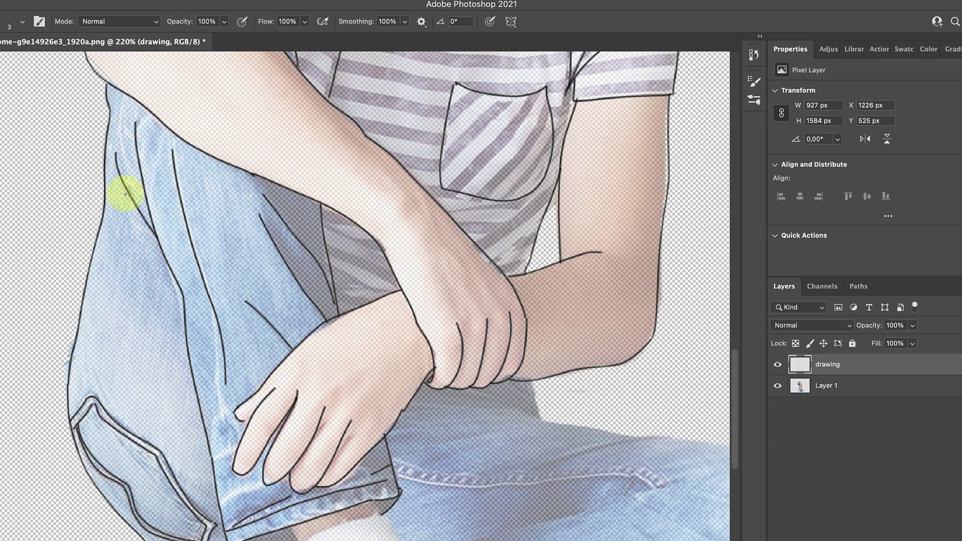
scroll(351, 351, "down", 4)
scroll(351, 351, "right", 4)
left_click_drag(284, 287, 385, 275)
Outline the jeans pocket, knee folds, sock edges, sneakers and shoelaces.
left_click_drag(238, 348, 518, 316)
left_click_drag(398, 346, 491, 299)
left_click_drag(287, 429, 509, 470)
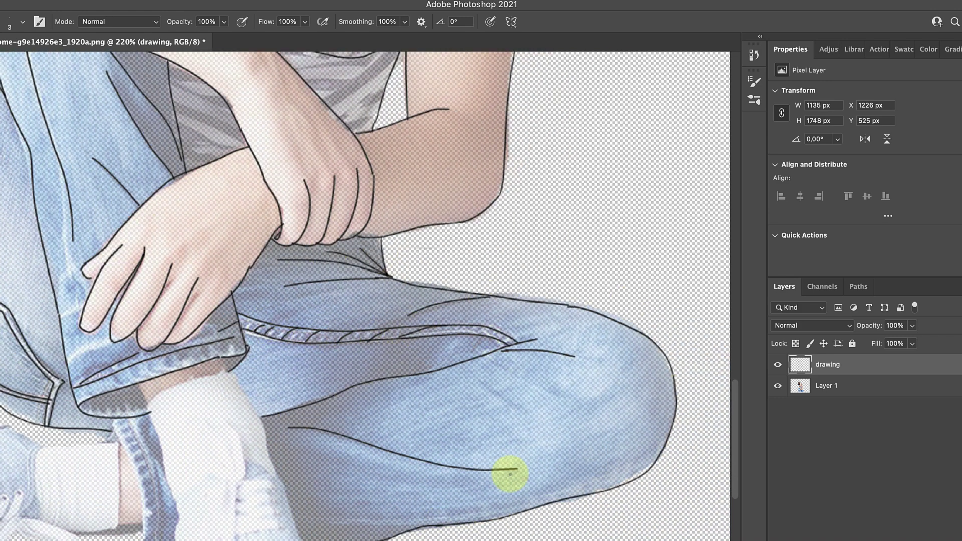
scroll(509, 471, "down", 1)
left_click_drag(216, 351, 248, 522)
mouse_move(252, 459)
left_mouse_down()
mouse_move(307, 458)
mouse_move(294, 464)
left_mouse_up()
scroll(294, 464, "left", 5)
left_click_drag(449, 517, 352, 436)
left_click_drag(230, 438, 193, 510)
mouse_move(353, 436)
left_mouse_down()
mouse_move(271, 519)
mouse_move(311, 483)
mouse_move(291, 523)
left_mouse_up()
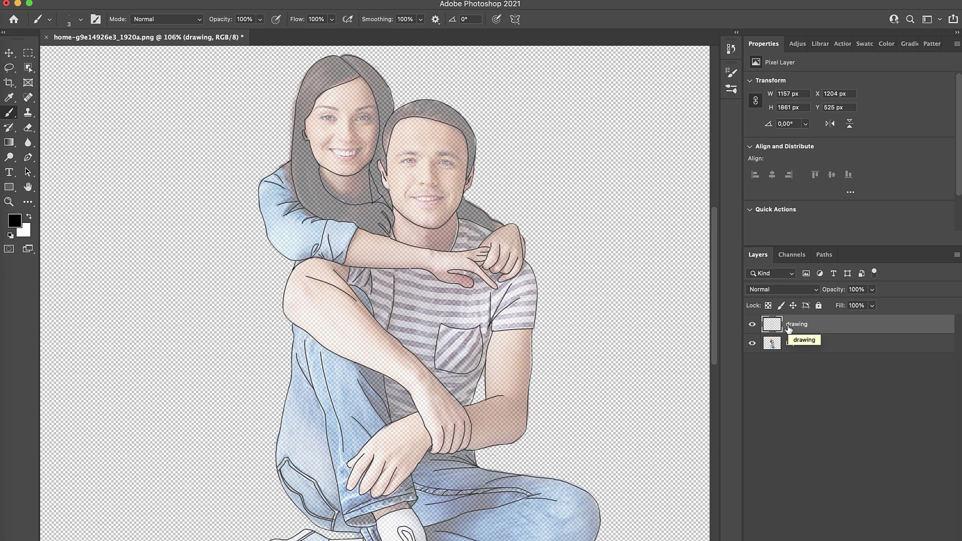
Create a 'coloring' layer beneath 'drawing' and enlarge the brush to 49 px.
key("super+shift+n")
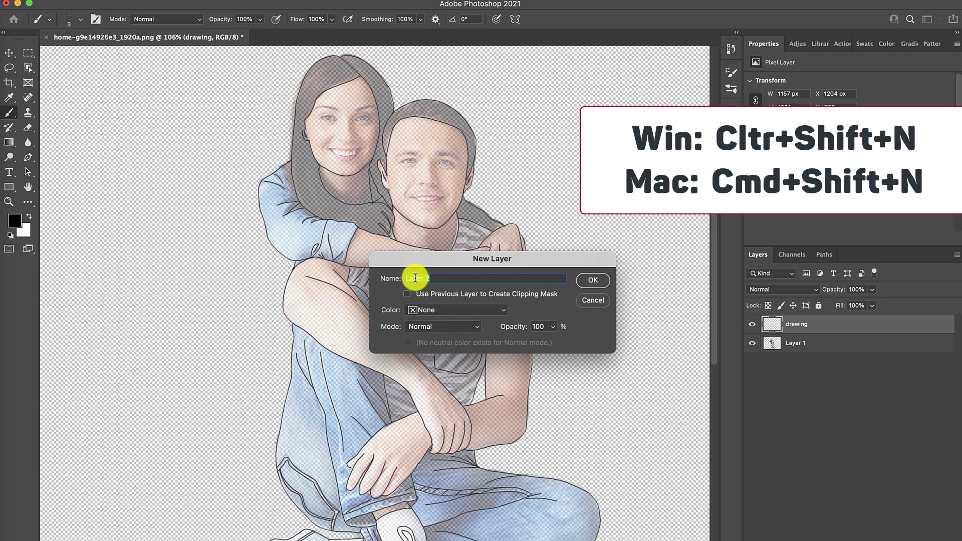
type("coloring")
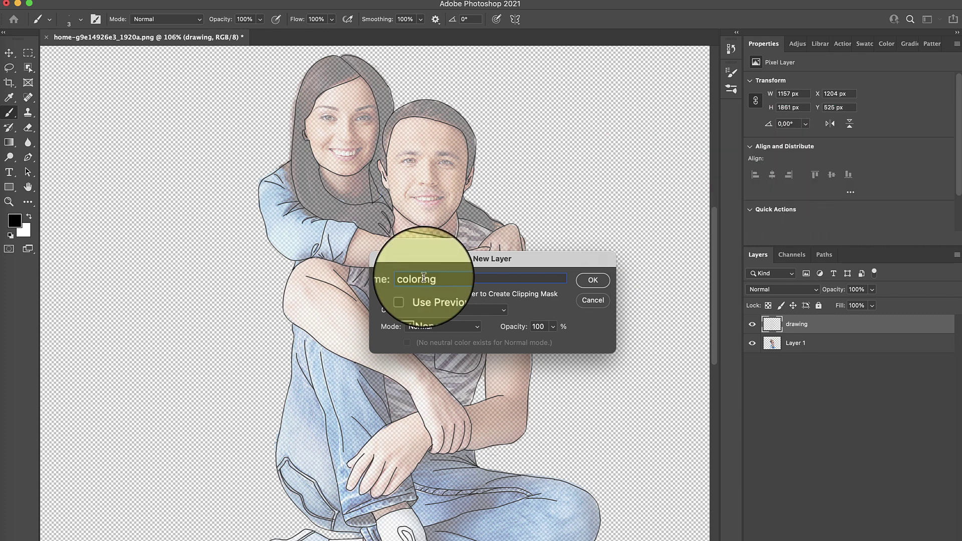
key("Return")
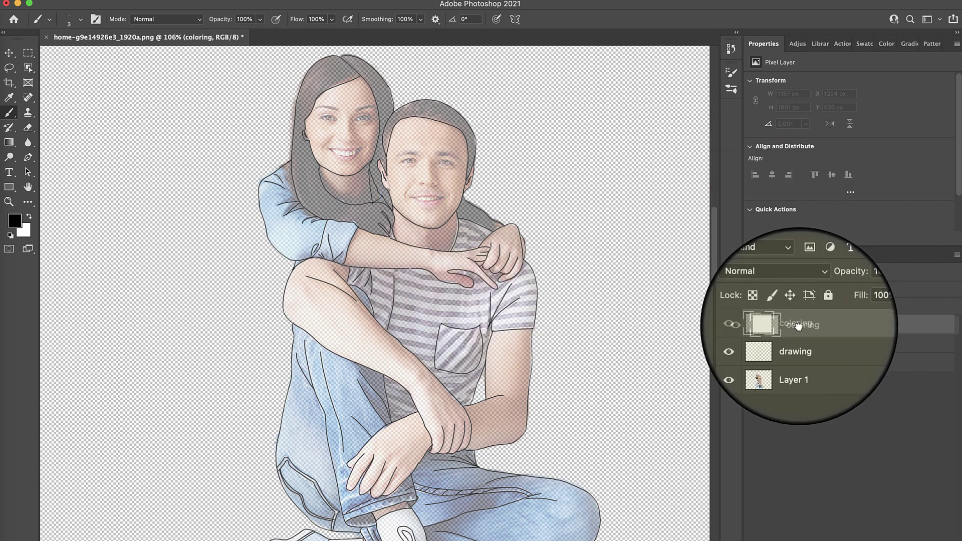
left_click_drag(799, 326, 797, 352)
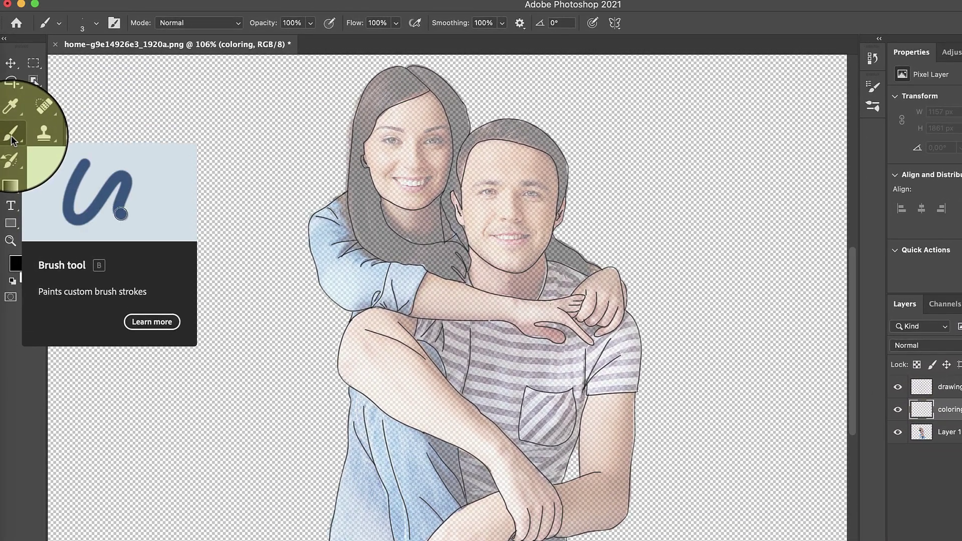
left_click(83, 24)
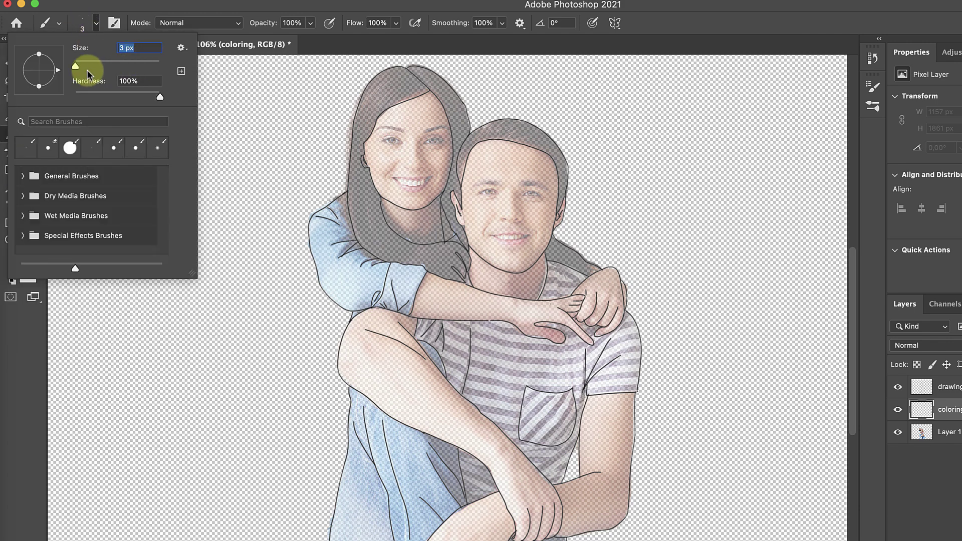
left_click_drag(77, 67, 93, 68)
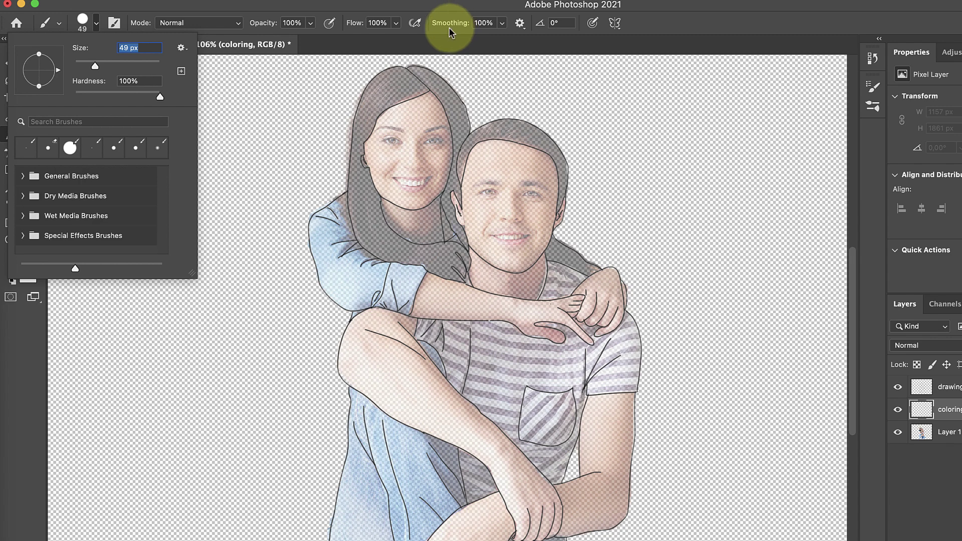
Sample the hair brown and skin tone from the photo and paint flat fills.
key("Return")
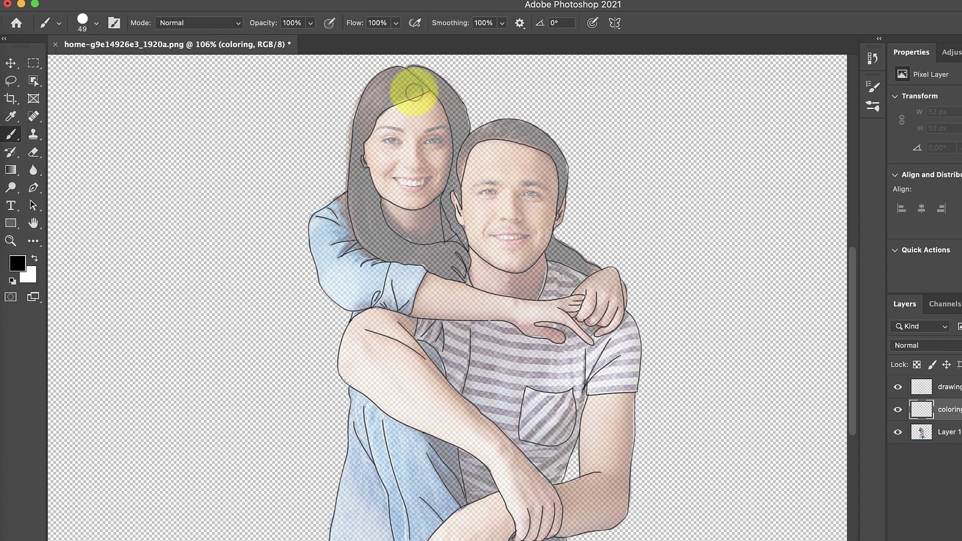
scroll(350, 181, "up", 3)
scroll(350, 182, "up", 3)
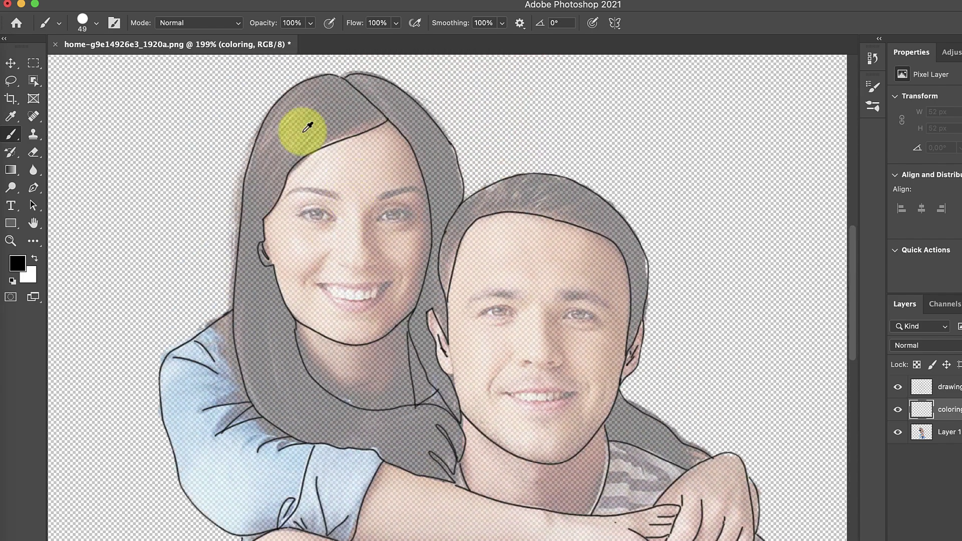
left_click(307, 129, "alt")
left_click(307, 129, "alt")
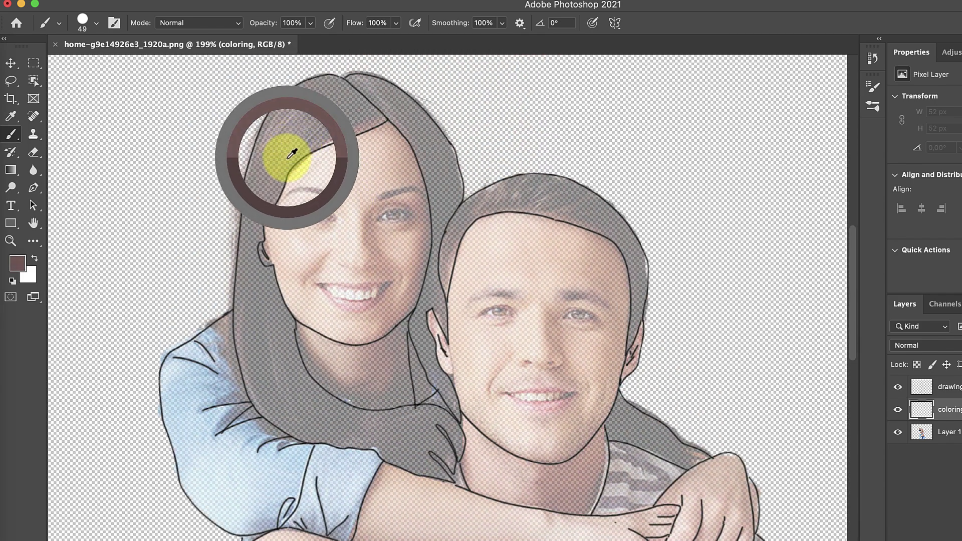
left_click_drag(307, 130, 461, 247)
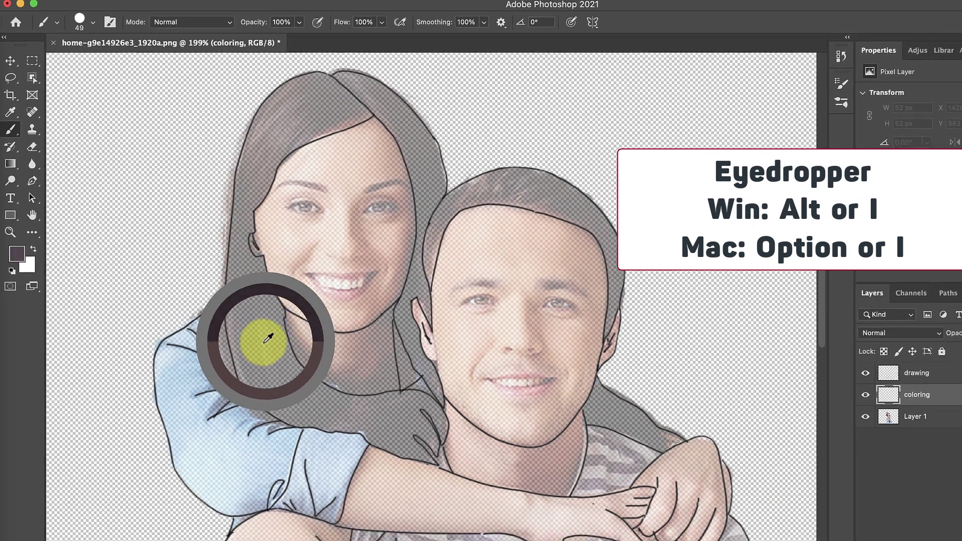
left_click_drag(461, 246, 261, 118)
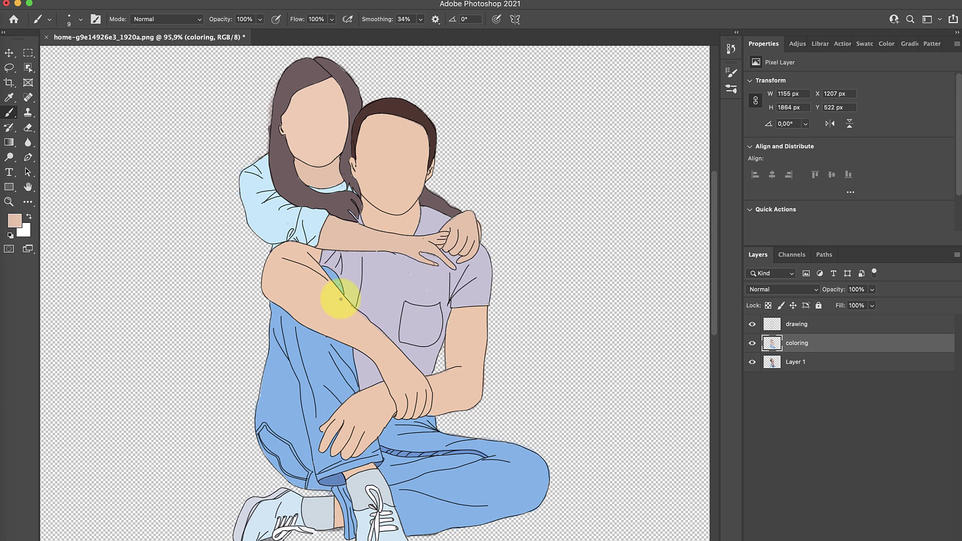
Zoom in and paint blue into the jeans gap below the man's hands.
scroll(341, 300, "up", 3)
scroll(260, 240, "up", 3)
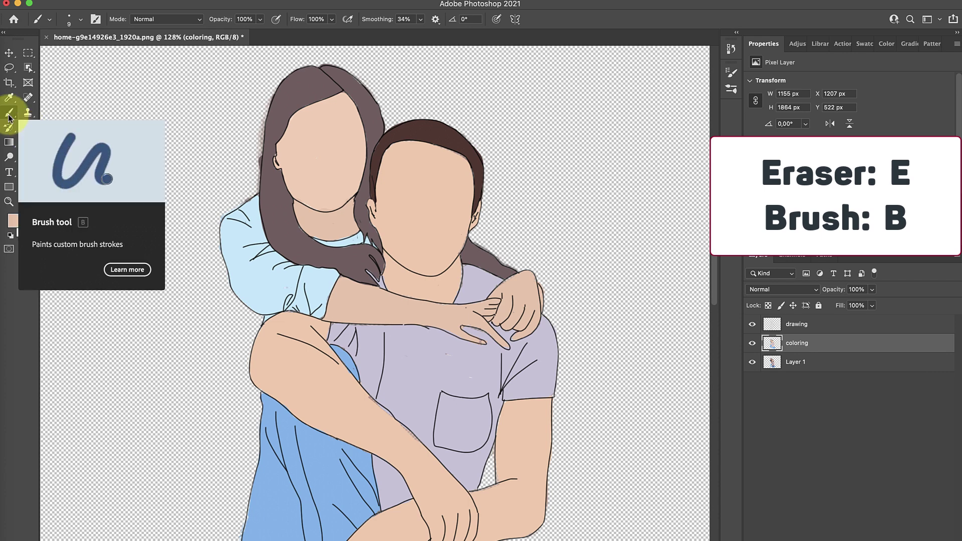
scroll(516, 294, "up", 3)
scroll(580, 318, "down", 5)
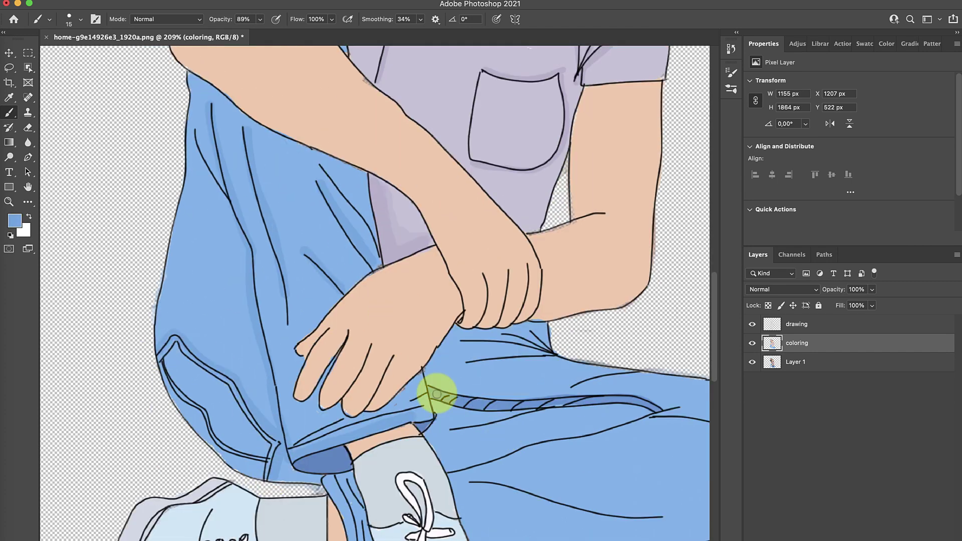
left_click_drag(645, 396, 541, 371)
left_click_drag(433, 281, 383, 269)
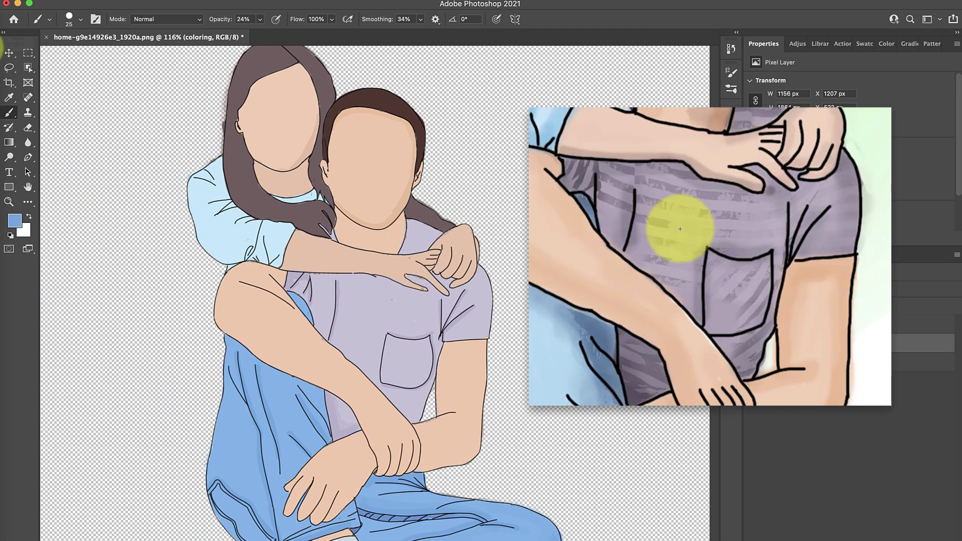
left_click(794, 364)
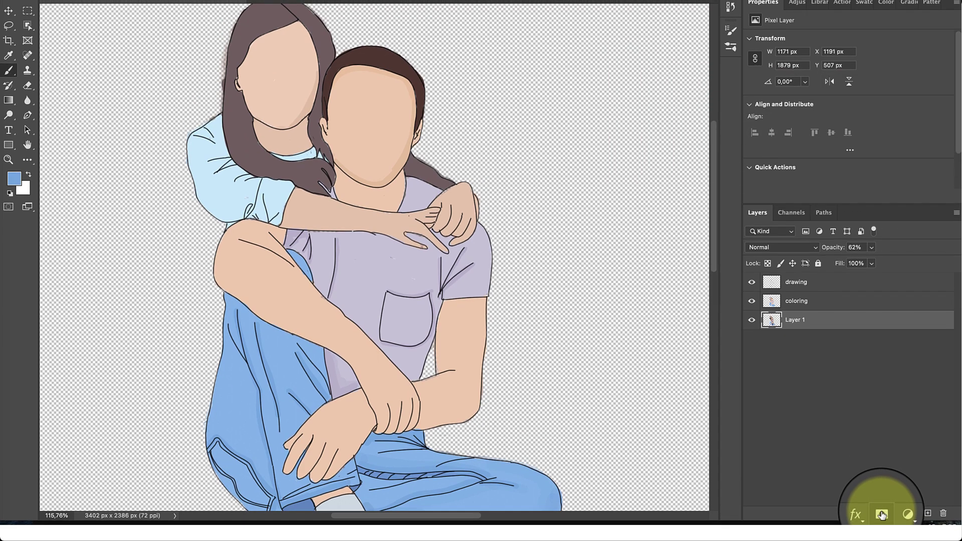
Give Layer 1 a black hiding mask, move it to the top, and target the mask.
left_click(883, 515, "alt")
left_click_drag(797, 362, 776, 325)
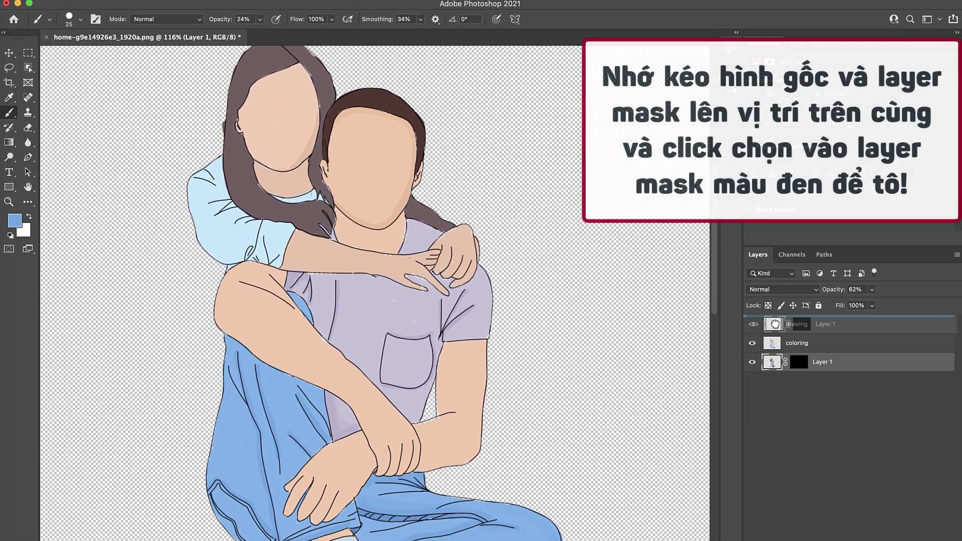
left_click(802, 326)
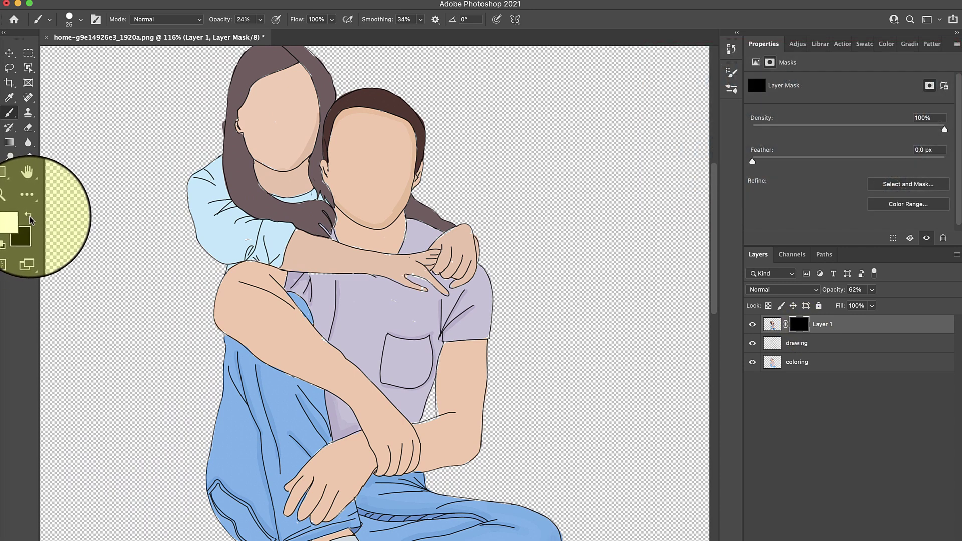
left_click(80, 19)
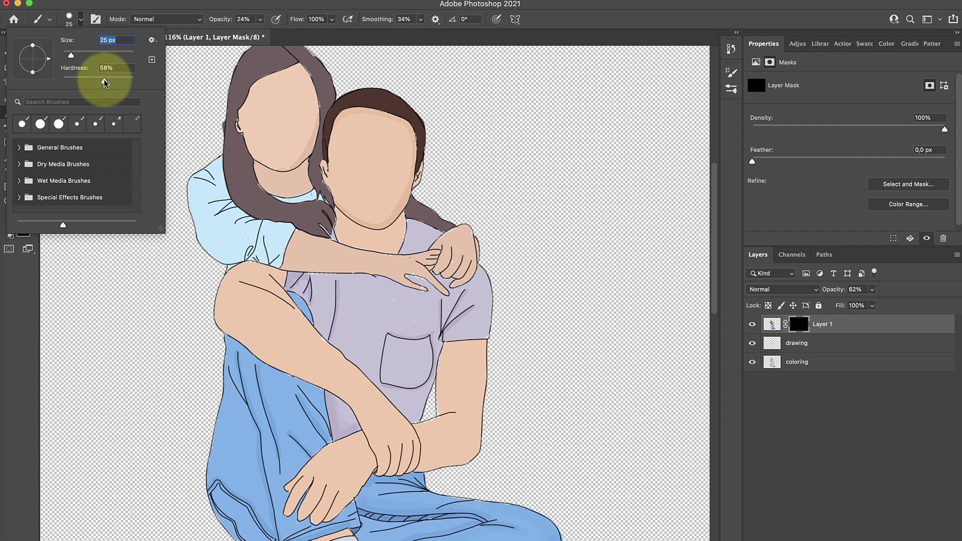
Paint on the mask at 64% hardness and low opacity to reveal the shirt stripes.
left_click_drag(105, 83, 109, 81)
left_click(224, 22)
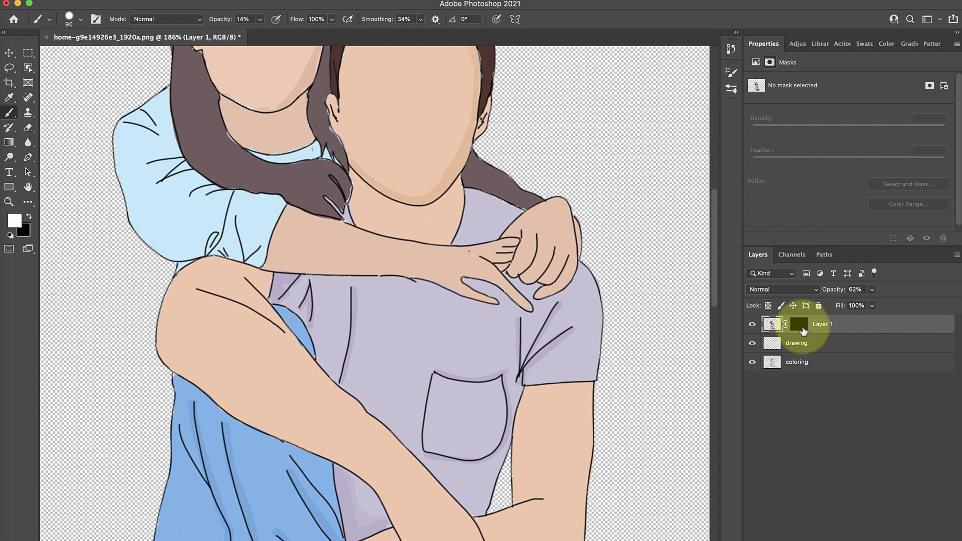
key("bracketleft")
key("bracketleft")
key("bracketleft")
mouse_move(466, 326)
left_mouse_down()
mouse_move(477, 382)
mouse_move(354, 294)
mouse_move(475, 443)
left_mouse_up()
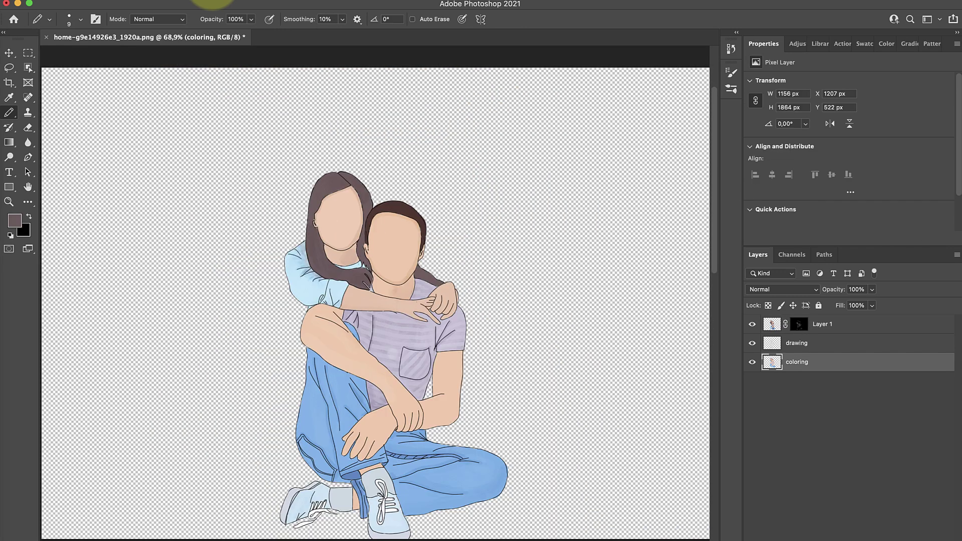
Add a white solid-colour background layer, commit the signature, and export as PNG.
left_click(141, 3)
mouse_move(147, 126)
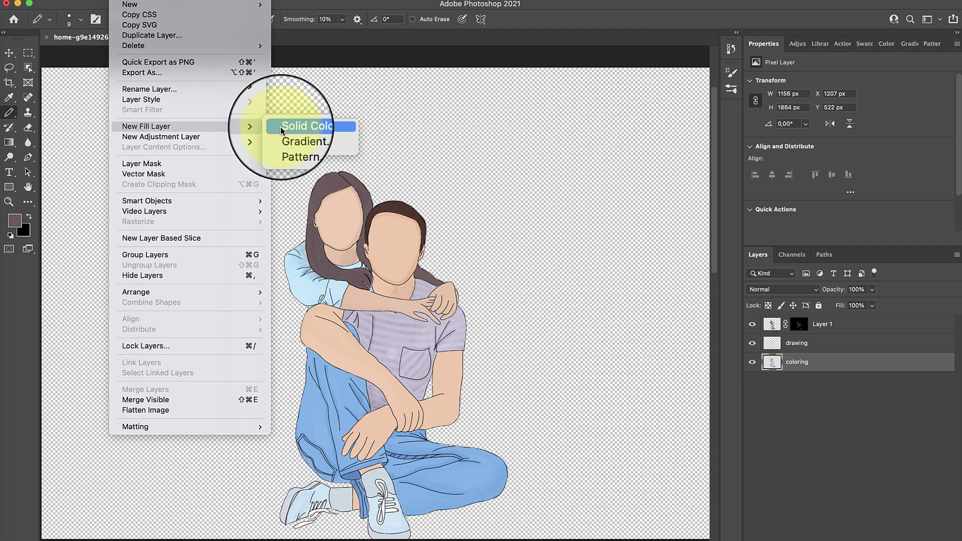
left_click(283, 127)
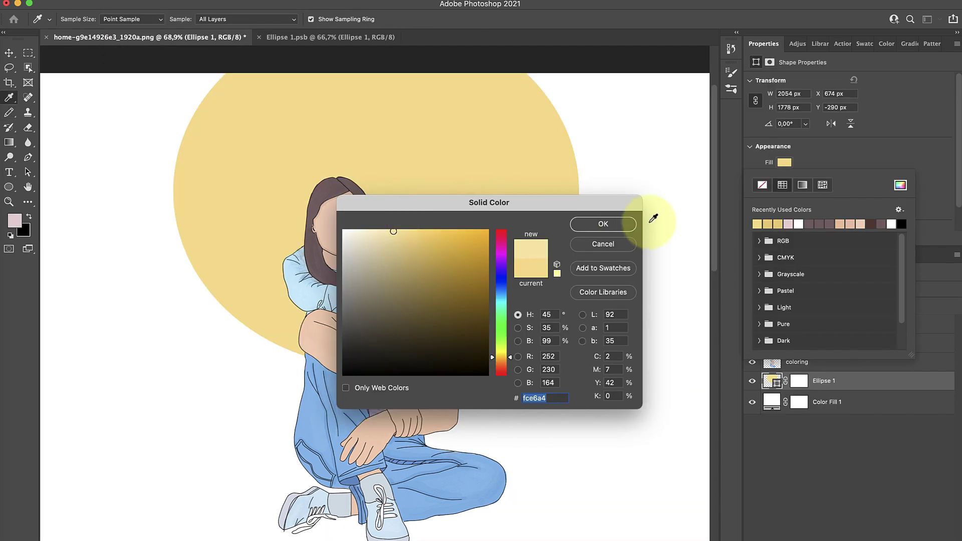
key("Return")
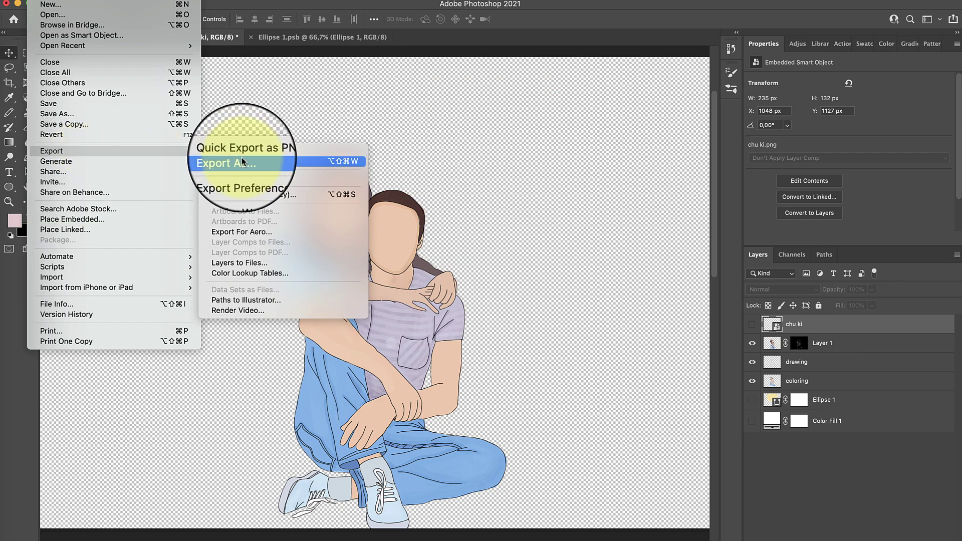
left_click(228, 163)
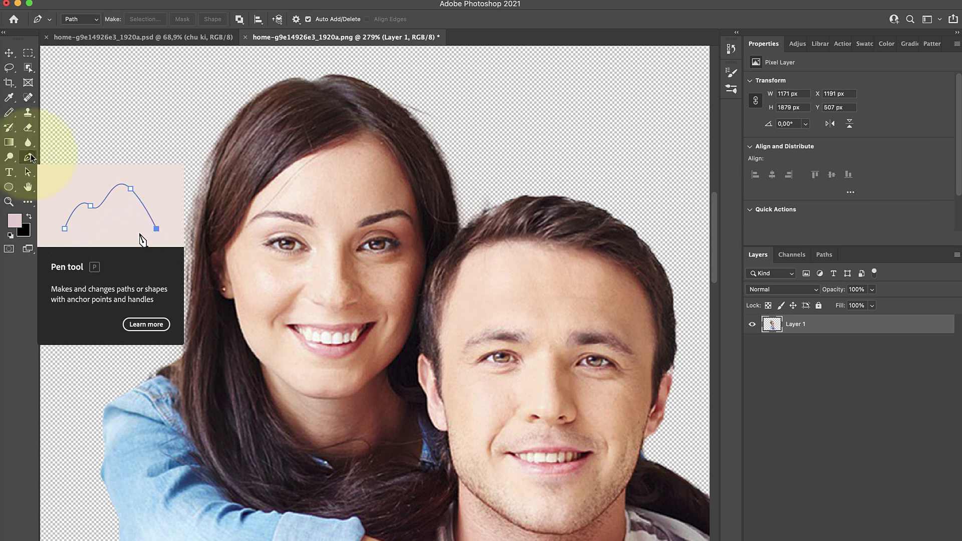
Trace a closed pen path around the woman's denim sleeve from shoulder to elbow.
scroll(232, 321, "down", 3)
scroll(231, 321, "down", 3)
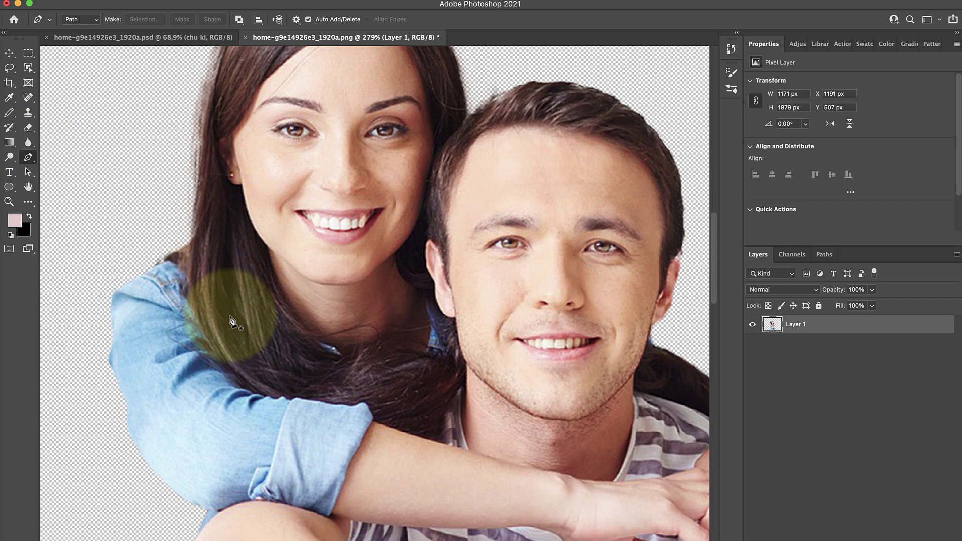
scroll(231, 321, "down", 2)
left_click(200, 189)
left_click(124, 237)
left_click(119, 250)
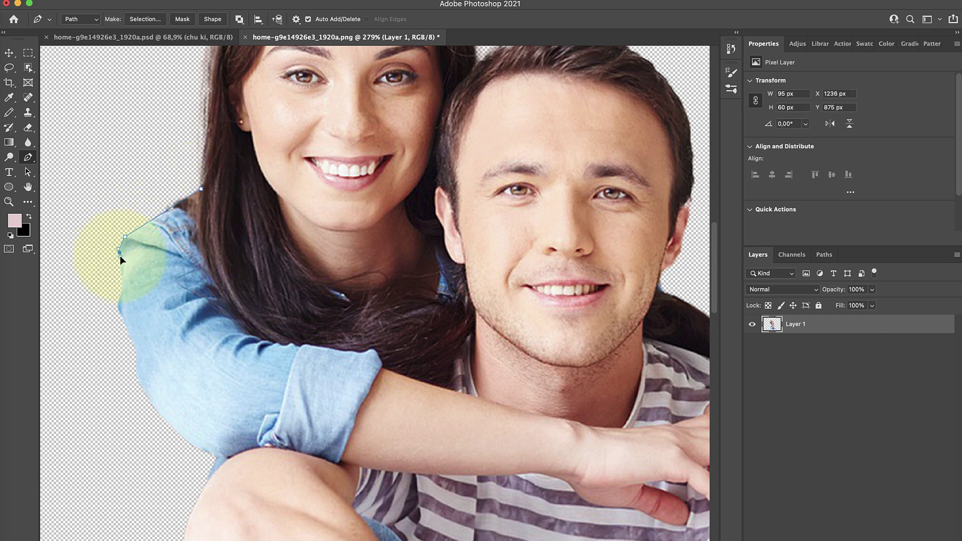
left_click(220, 457)
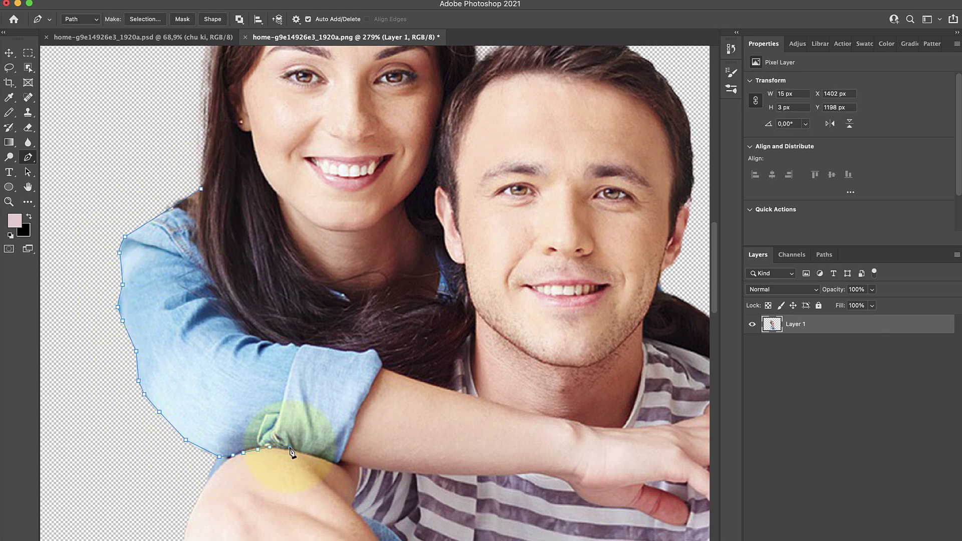
left_click(335, 461)
left_click(384, 367)
left_click(304, 346)
left_click(235, 320)
left_click(201, 236)
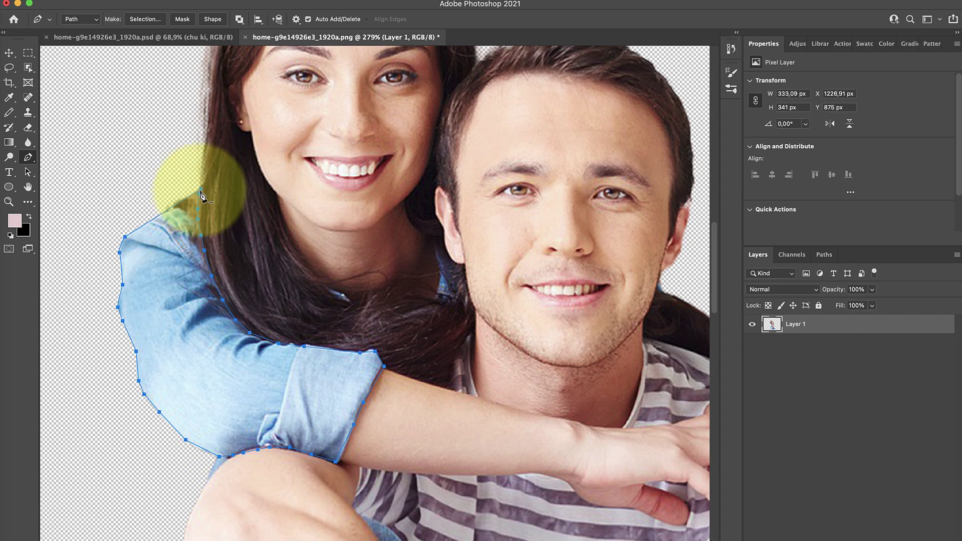
Convert the sleeve path into a selection with 0 feather.
right_click(210, 347)
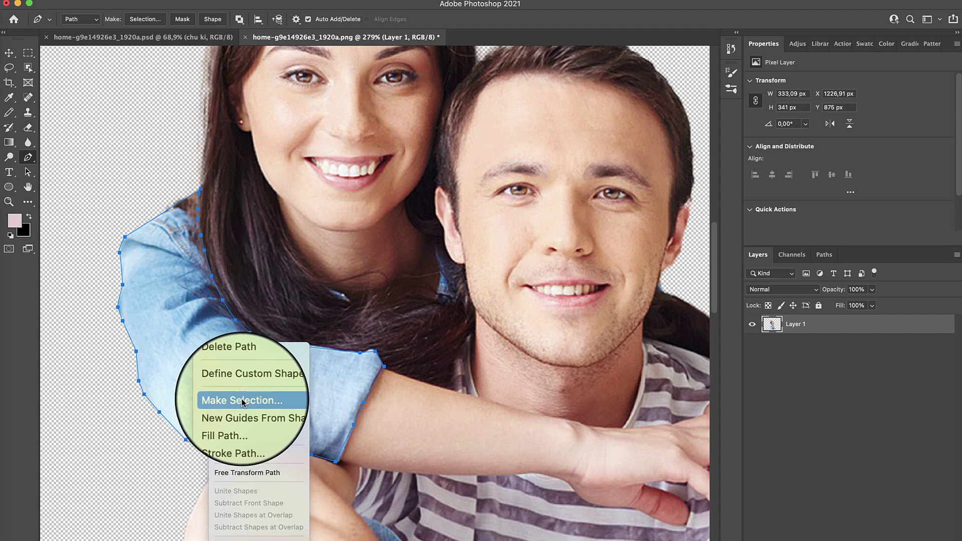
left_click(242, 402)
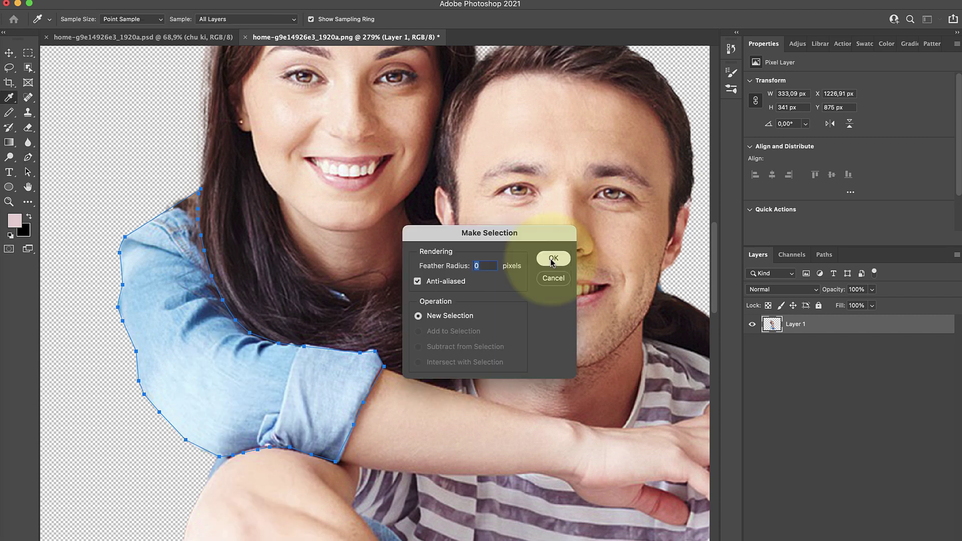
left_click(552, 258)
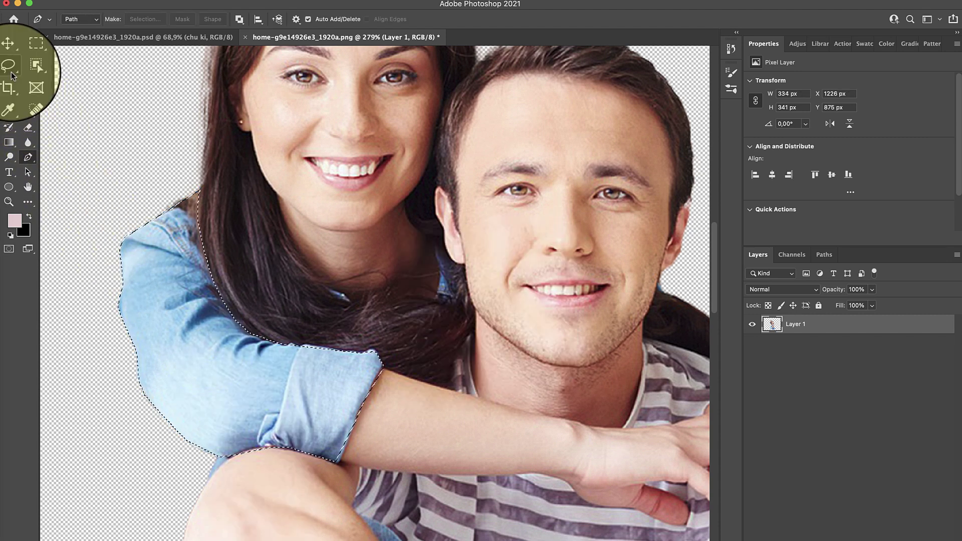
Copy the selected sleeve onto its own layer and load that layer's pixels as a selection.
left_click(11, 72)
right_click(212, 343)
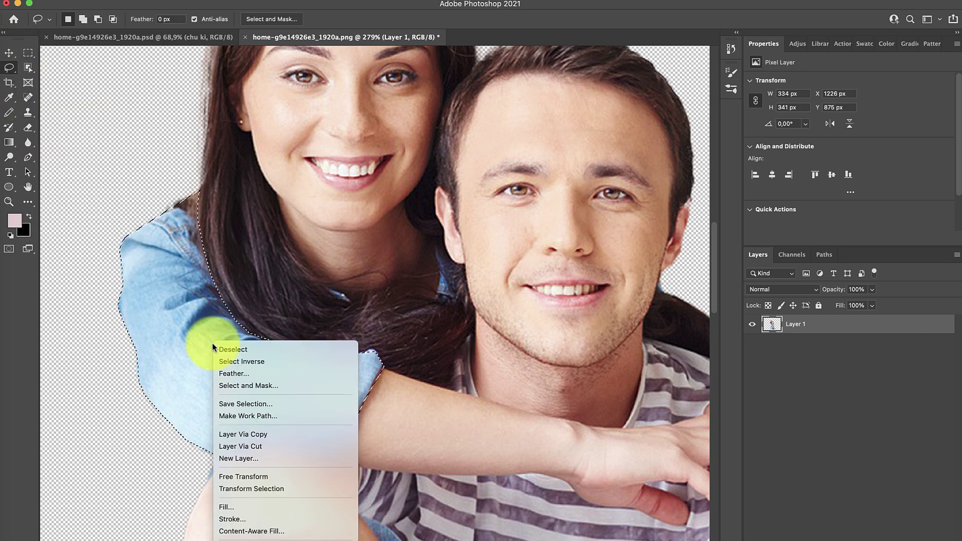
left_click(246, 435)
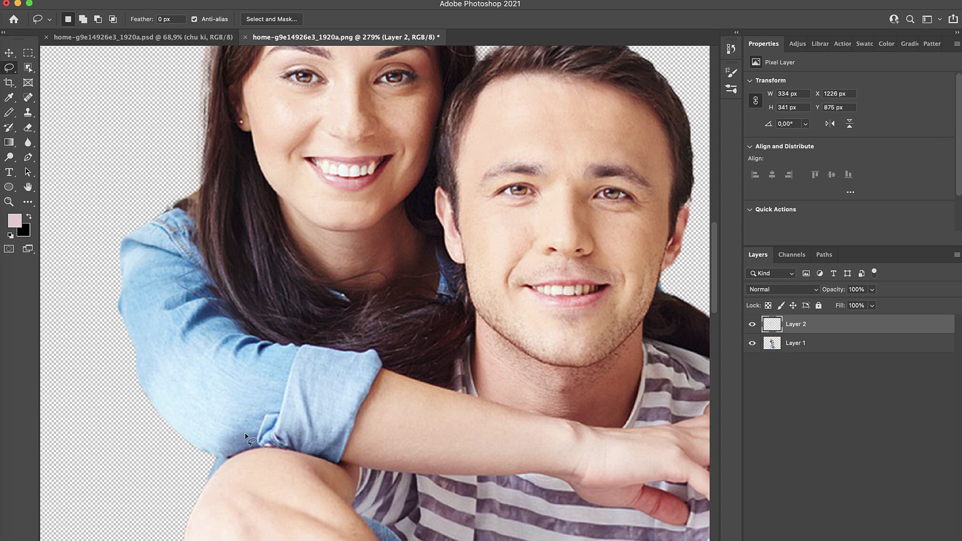
right_click(774, 327)
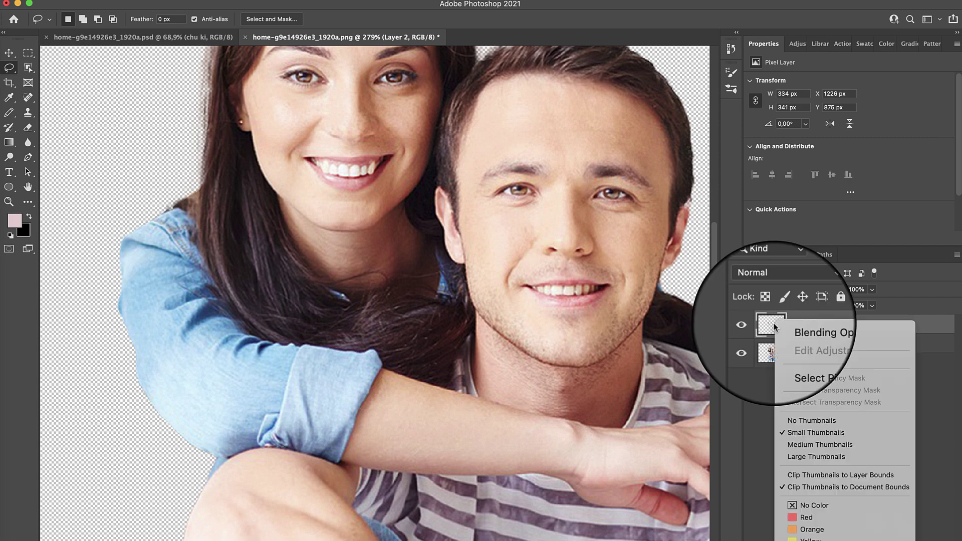
left_click(814, 360)
Paint the sleeve sampled light blue at 100% brush opacity, and the hair flat brown.
key("b")
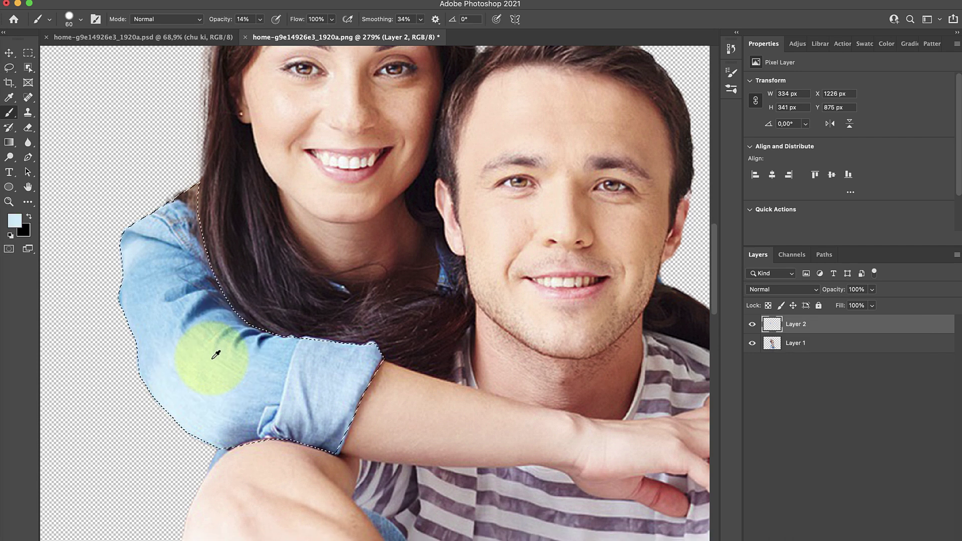
left_click(216, 355, "alt")
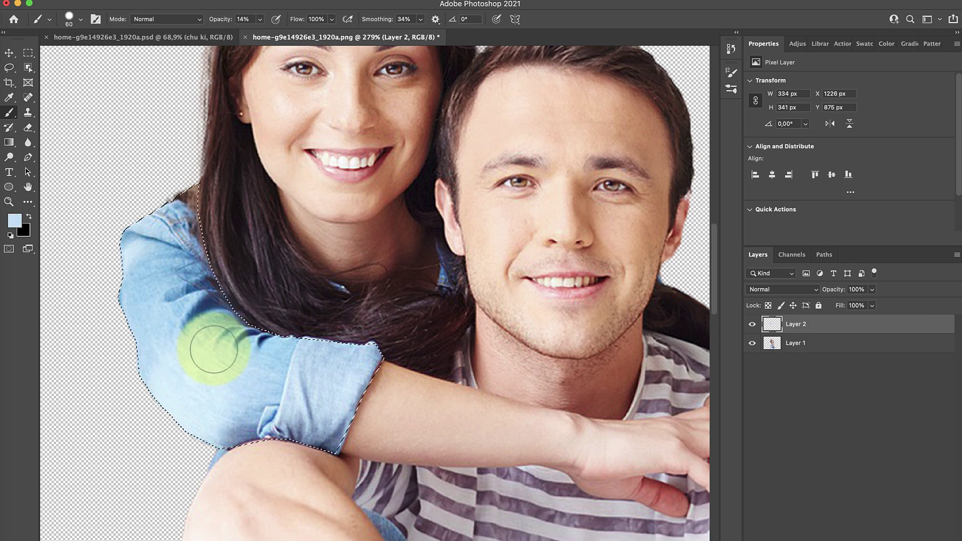
key("0")
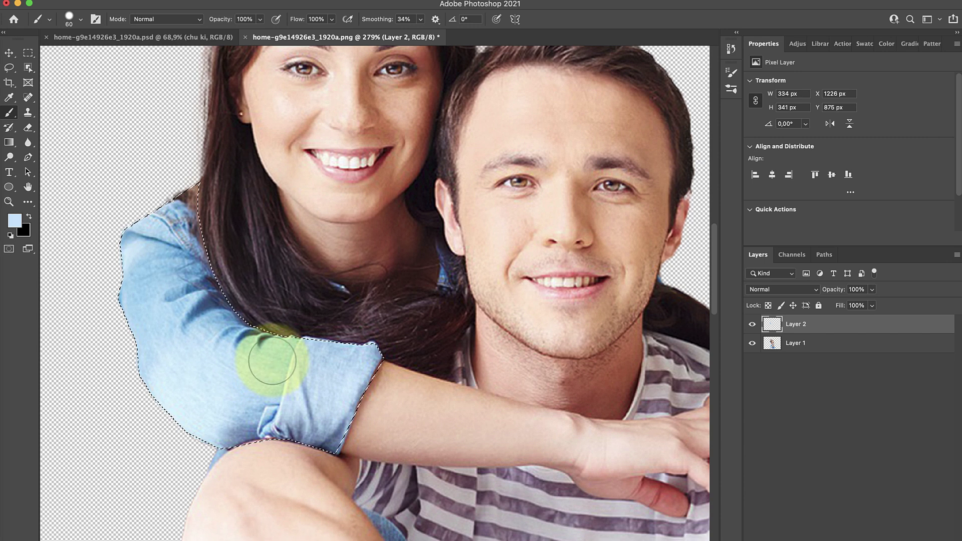
left_click(272, 351, "alt")
mouse_move(255, 352)
left_mouse_down()
mouse_move(183, 323)
mouse_move(232, 365)
mouse_move(167, 215)
mouse_move(224, 189)
mouse_move(268, 393)
mouse_move(355, 344)
mouse_move(339, 269)
mouse_move(302, 492)
mouse_move(286, 404)
mouse_move(146, 286)
mouse_move(184, 223)
left_mouse_up()
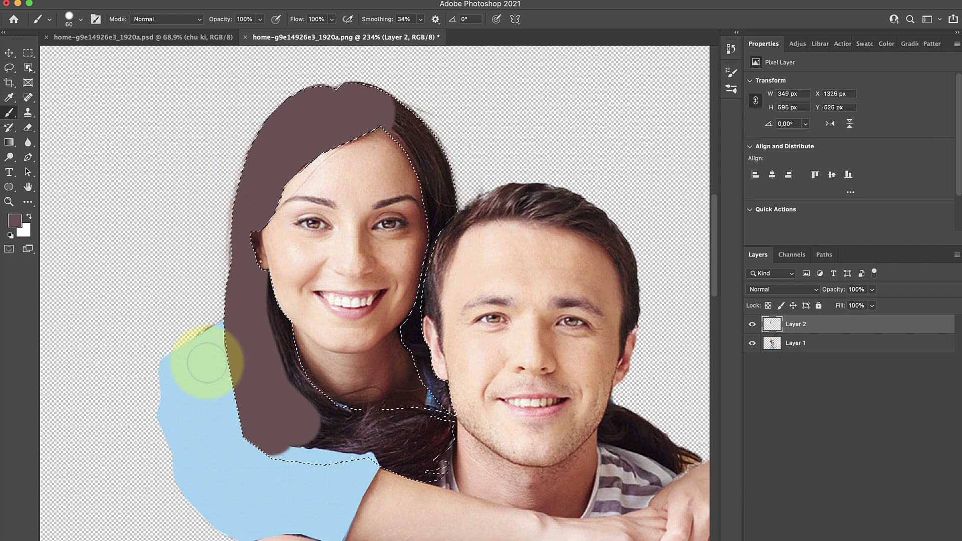
mouse_move(207, 363)
left_mouse_down()
mouse_move(337, 456)
mouse_move(262, 351)
mouse_move(382, 436)
mouse_move(431, 427)
left_mouse_up()
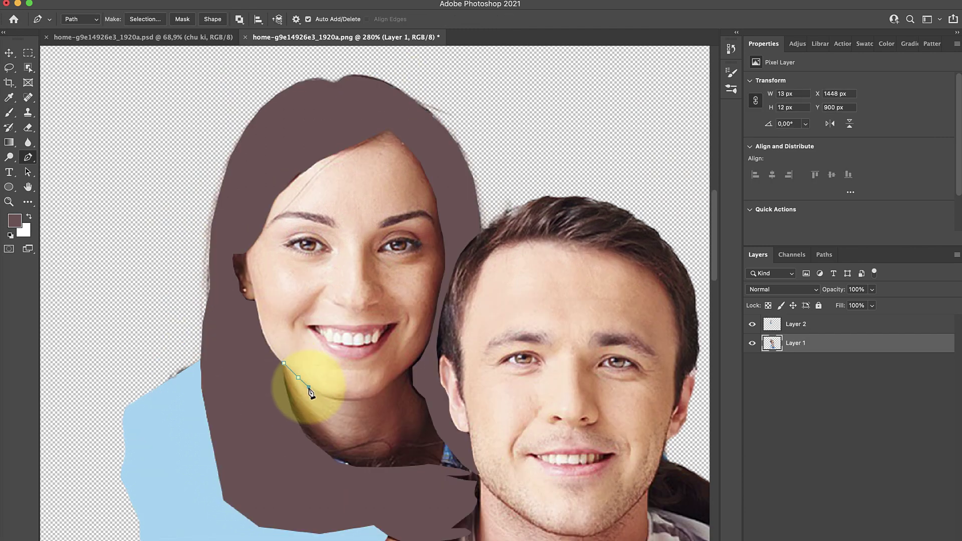
Trace the woman's face outline from jaw over forehead and paint it a flat skin tone.
left_click(348, 398)
left_click(362, 398)
left_click(391, 385)
left_click(397, 381)
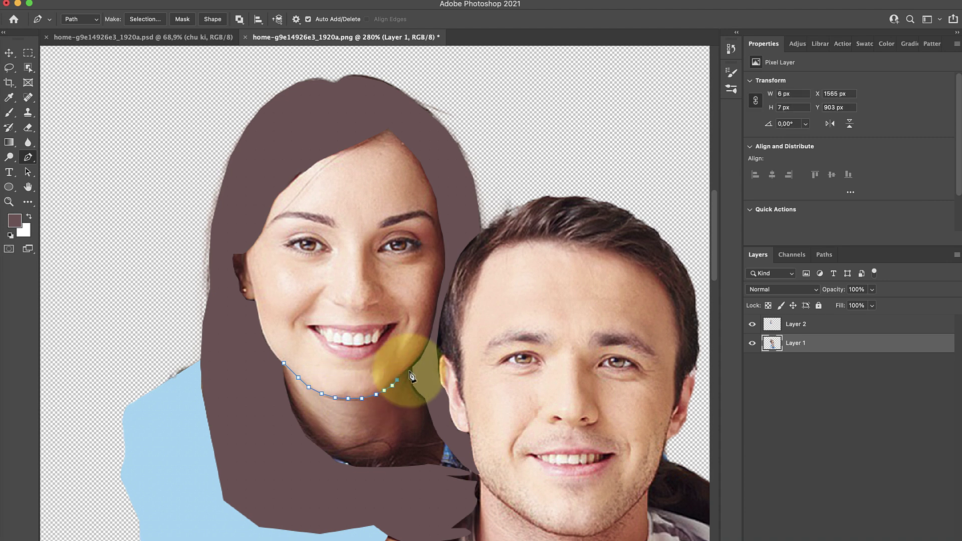
left_click(413, 369)
left_click(428, 358)
left_click(438, 317)
left_click(444, 289)
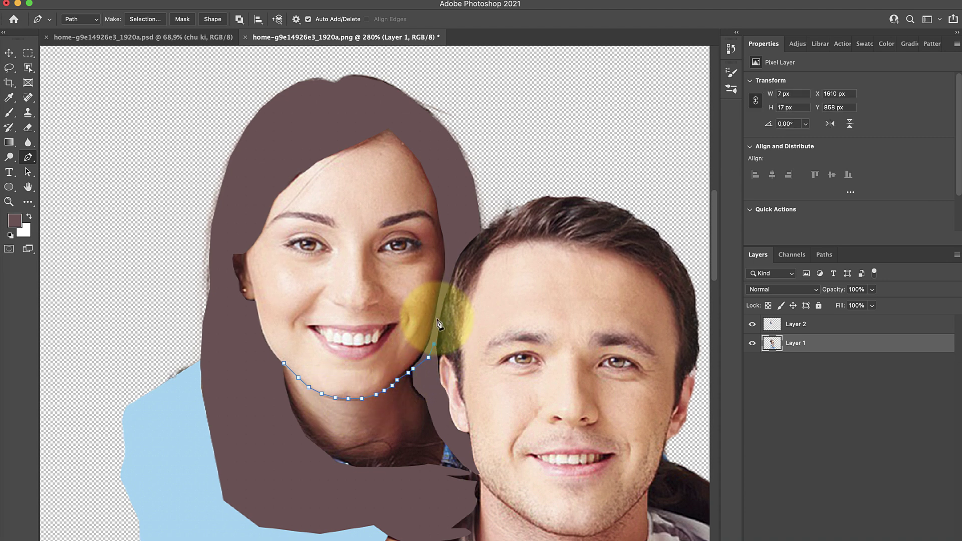
left_click(453, 258)
left_click(431, 153)
left_click(397, 115)
left_click(355, 130)
left_click(284, 166)
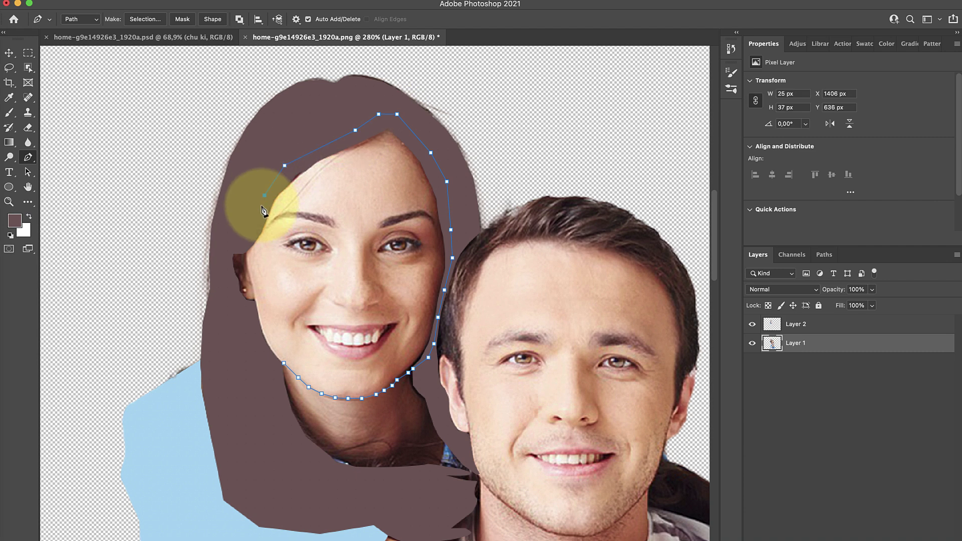
left_click(232, 245)
left_click(230, 297)
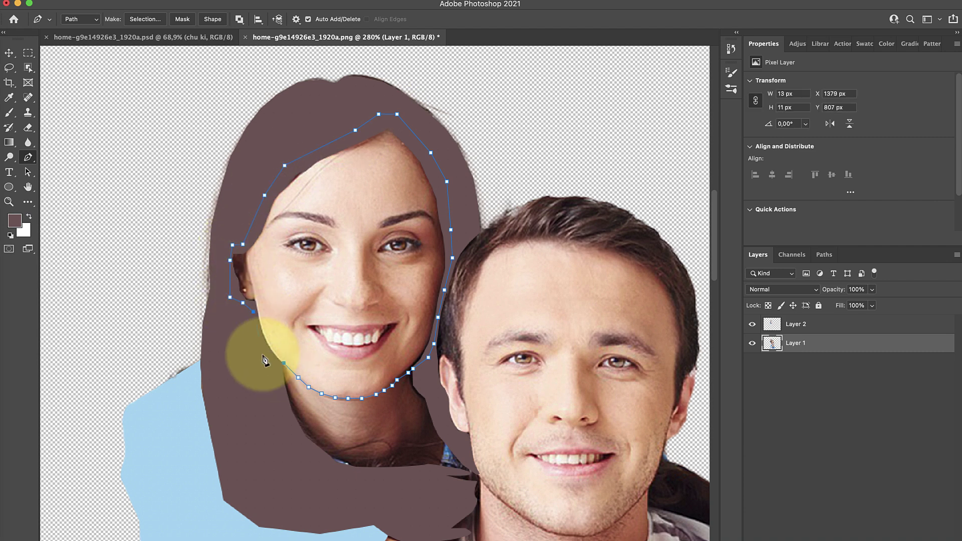
mouse_move(344, 204)
left_mouse_down()
mouse_move(260, 289)
mouse_move(383, 210)
mouse_move(292, 300)
mouse_move(404, 311)
mouse_move(404, 183)
mouse_move(415, 206)
mouse_move(385, 146)
mouse_move(336, 185)
mouse_move(285, 253)
mouse_move(302, 212)
mouse_move(374, 156)
left_mouse_up()
Switch to the finished illustration PSD document for comparison.
scroll(369, 333, "down", 2)
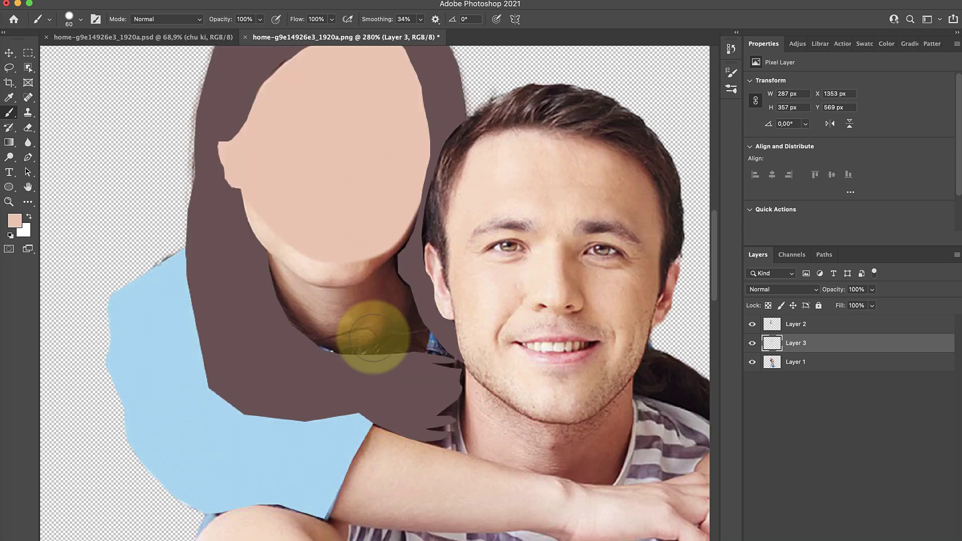
scroll(369, 333, "down", 2)
scroll(370, 333, "down", 1)
left_click(179, 40)
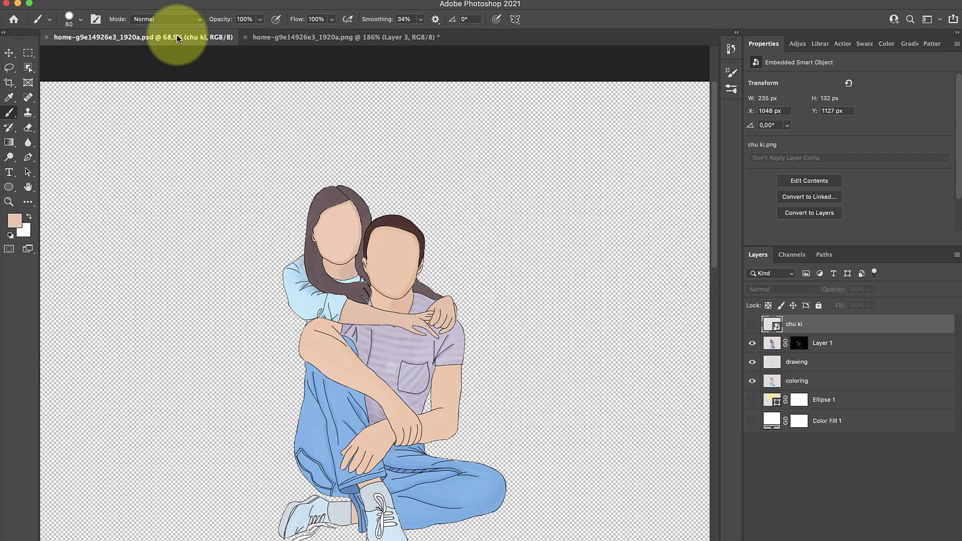
scroll(362, 263, "up", 1)
scroll(366, 268, "up", 1)
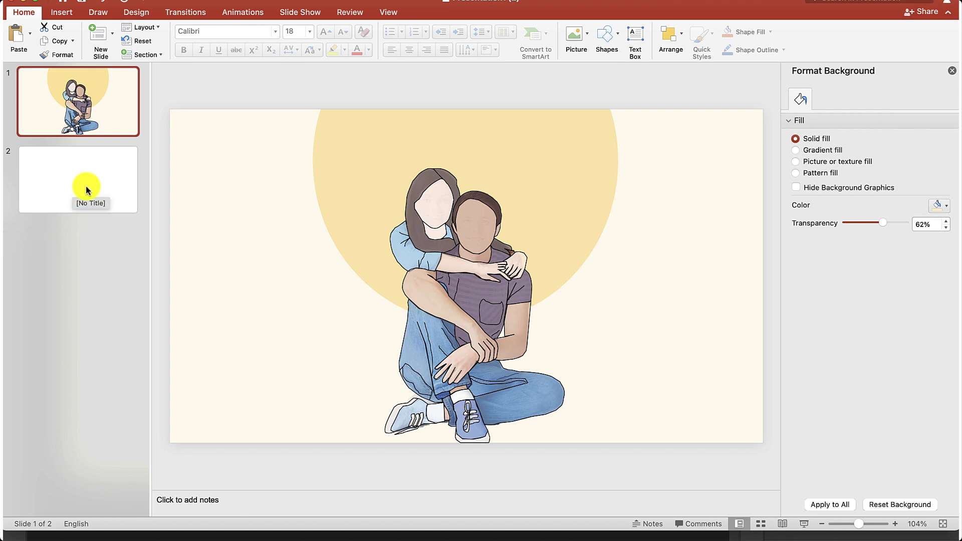
Place the couple photo on slide 2 and scribble a freehand shape around the man's face.
left_click(86, 189)
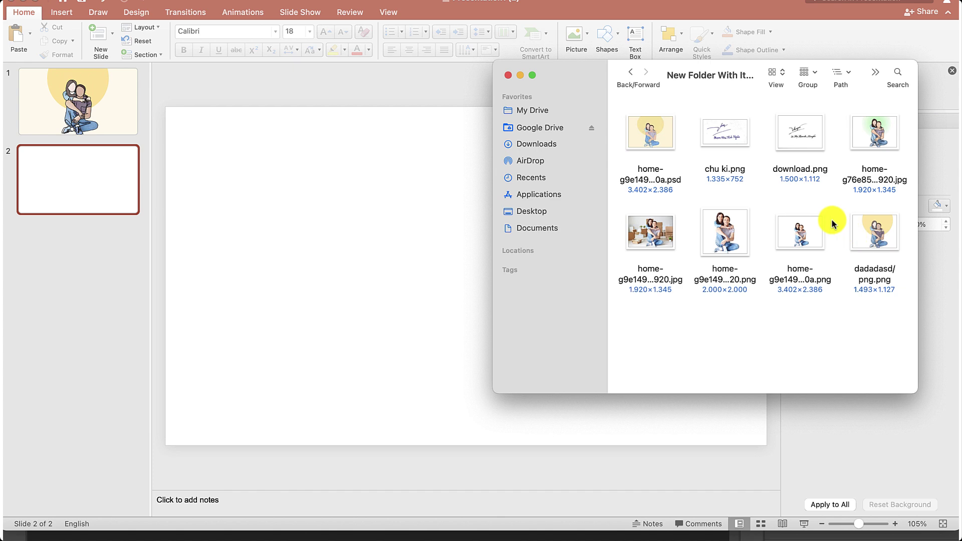
left_click_drag(828, 221, 396, 261)
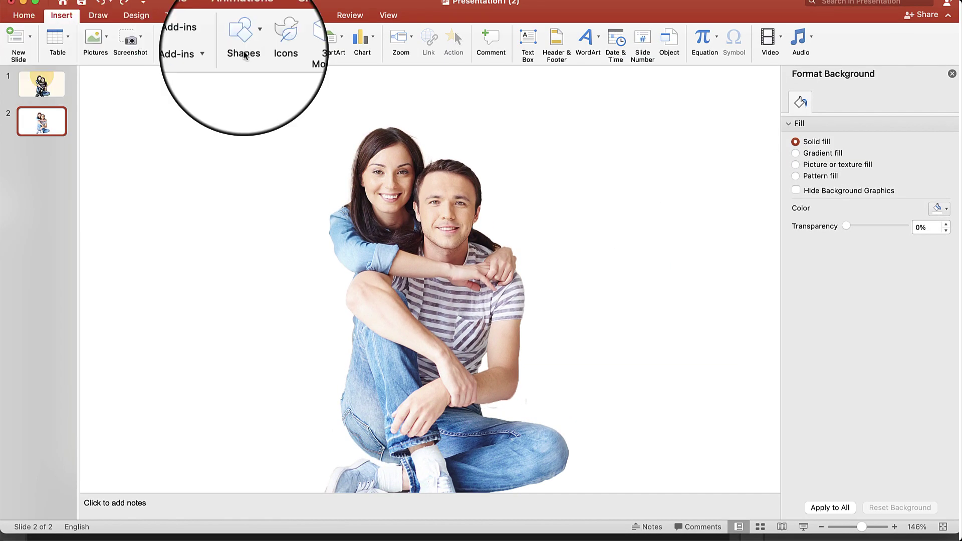
left_click(242, 38)
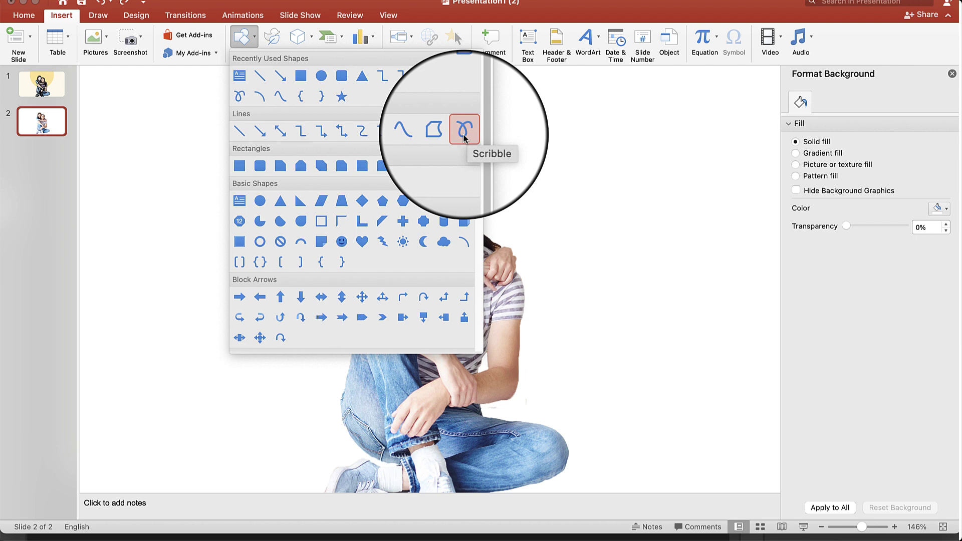
left_click(464, 132)
mouse_move(542, 166)
left_mouse_down()
mouse_move(433, 206)
mouse_move(426, 255)
mouse_move(442, 326)
mouse_move(479, 354)
mouse_move(525, 362)
mouse_move(558, 326)
mouse_move(571, 275)
mouse_move(570, 204)
mouse_move(553, 165)
left_mouse_up()
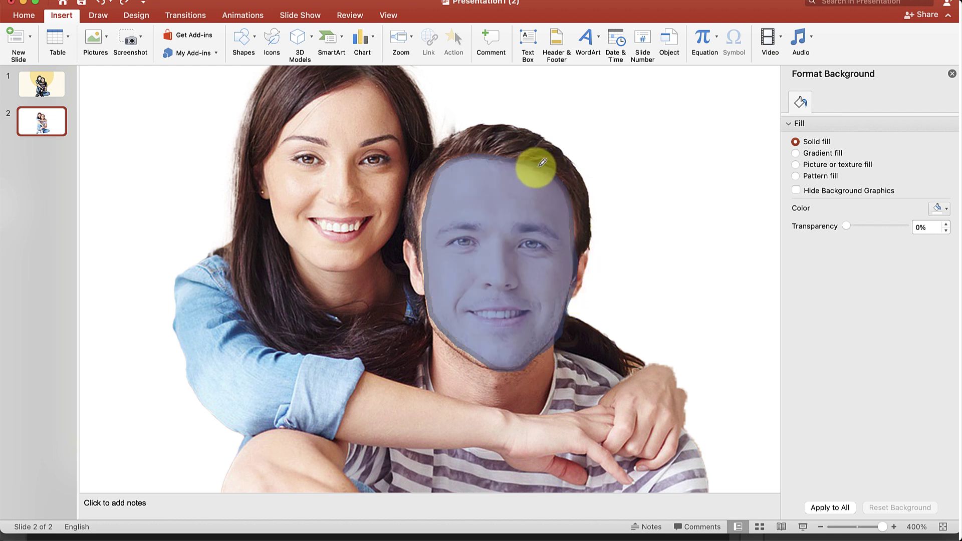
left_click_drag(542, 163, 534, 165)
Fill the face shape with skin tone sampled from the woman's cheek and give it a black 3/4 pt outline.
left_click(630, 241)
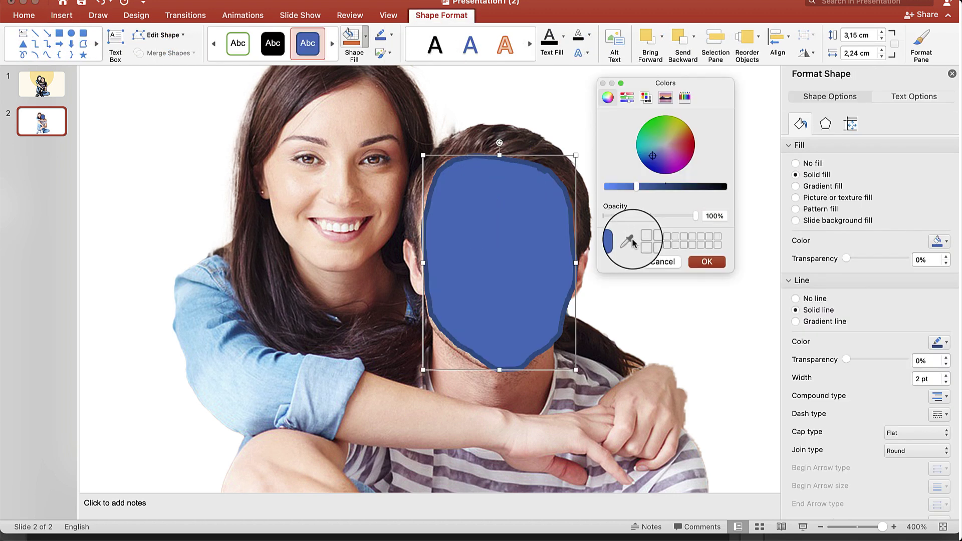
left_click(421, 213)
left_click(393, 35)
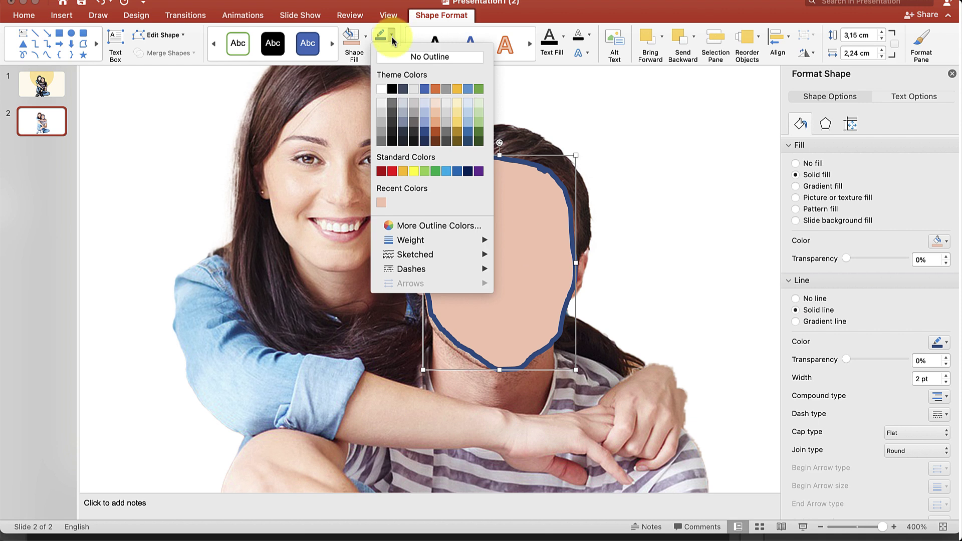
left_click(391, 90)
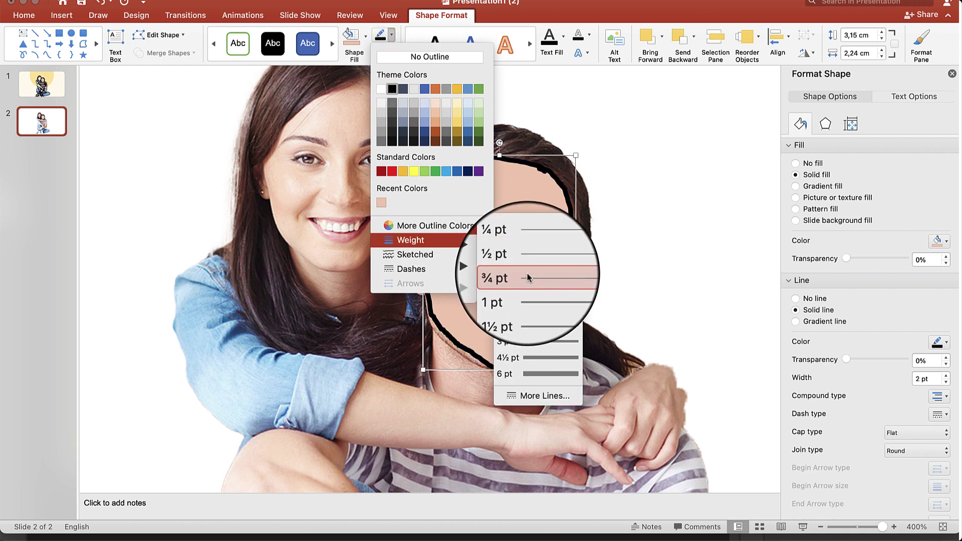
left_click(540, 282)
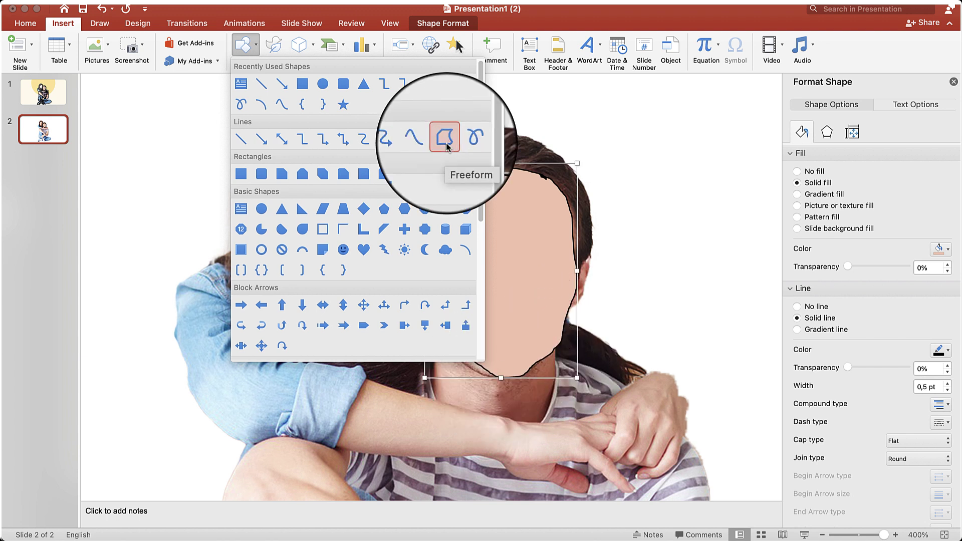
Delete the scribble, then trace a closed freeform around the man's face and fill it with skin tone.
key("Delete")
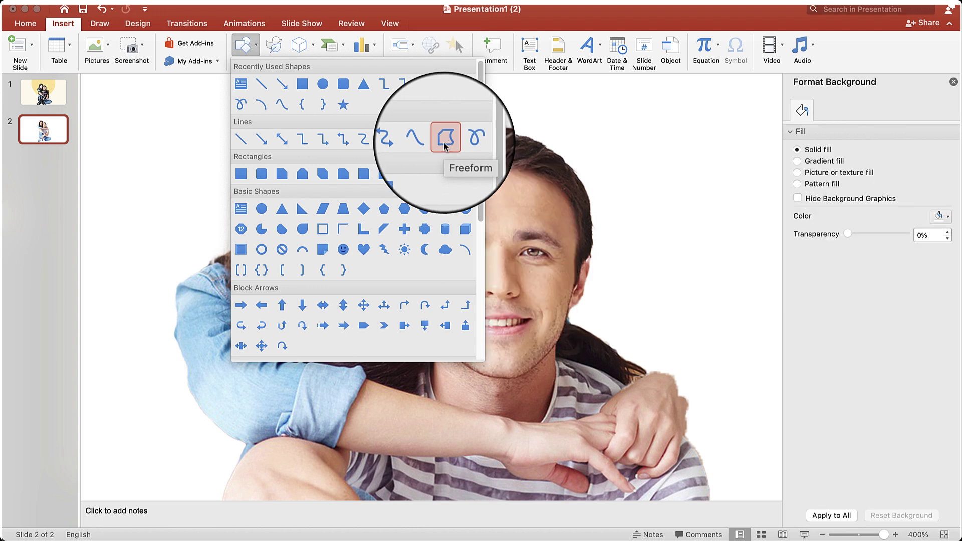
left_click(444, 145)
mouse_move(424, 281)
left_mouse_down()
mouse_move(437, 182)
mouse_move(462, 161)
left_mouse_up()
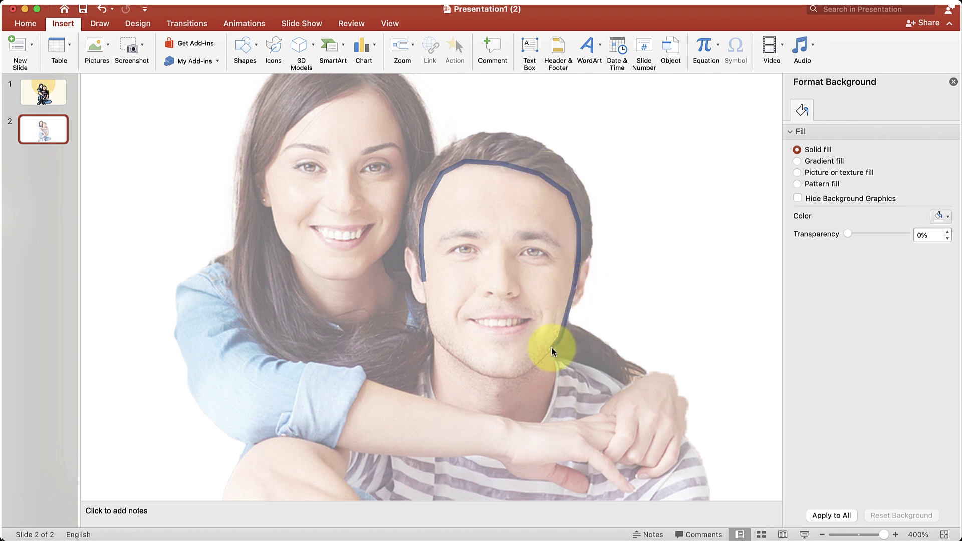
left_click_drag(551, 347, 488, 381)
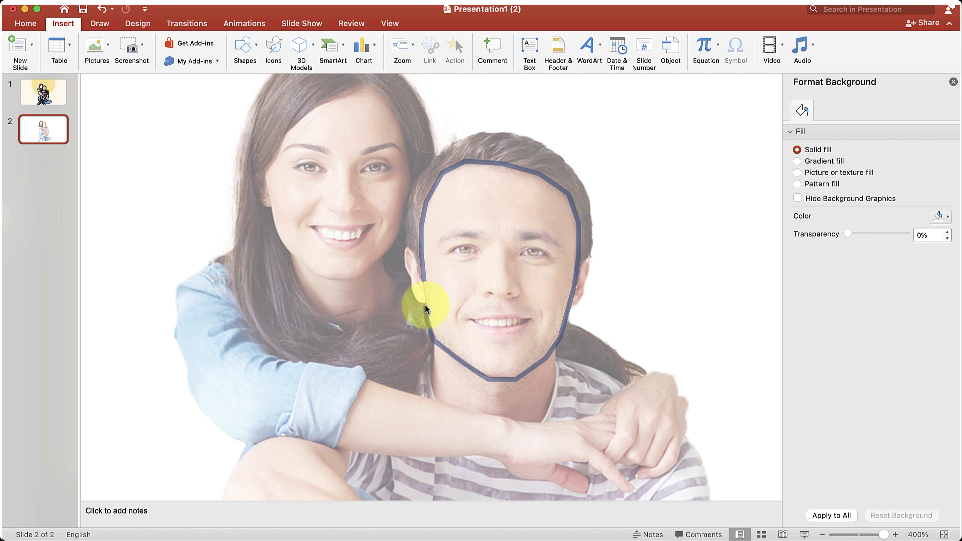
left_click_drag(425, 307, 425, 284)
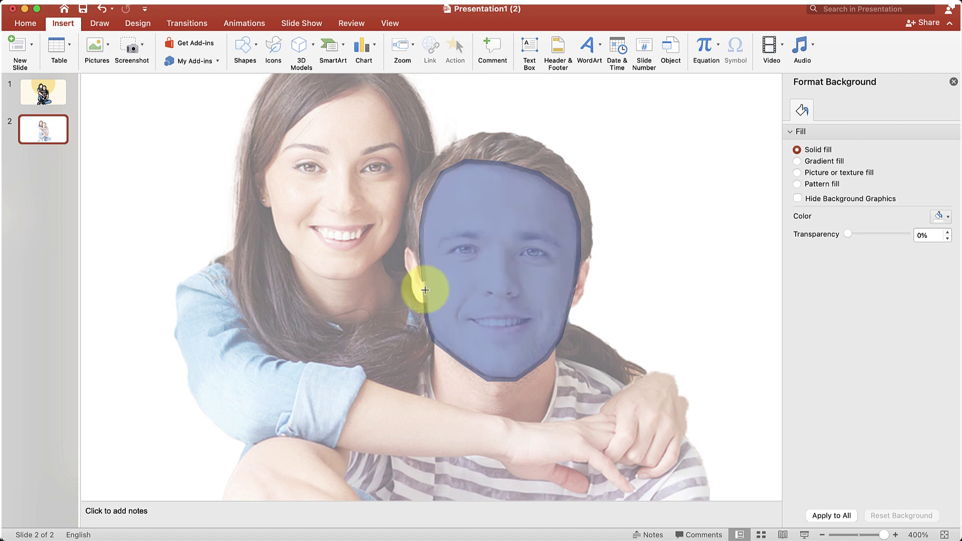
left_click(424, 286)
left_click(356, 52)
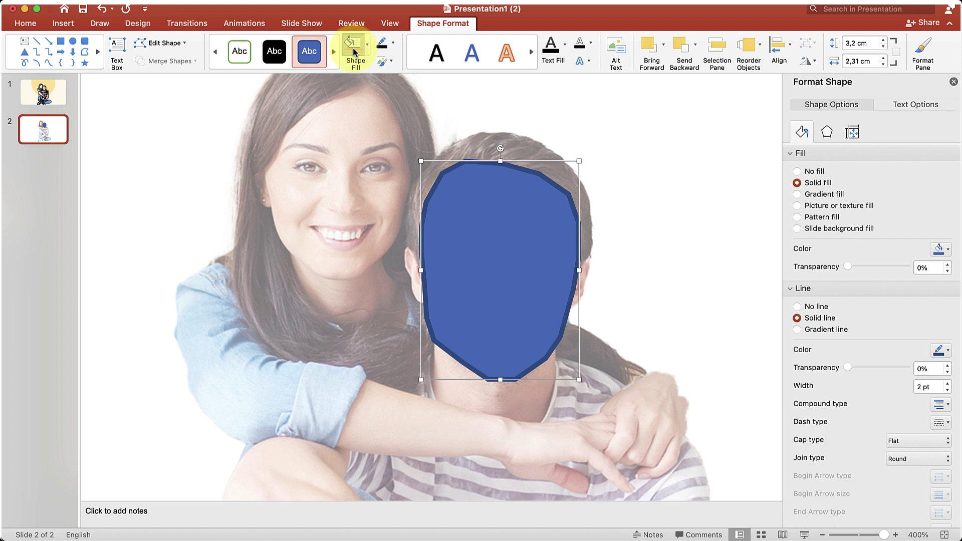
Give the face shape a black ½ pt outline and drag its chin points to reshape the jaw.
left_click(382, 43)
mouse_move(432, 248)
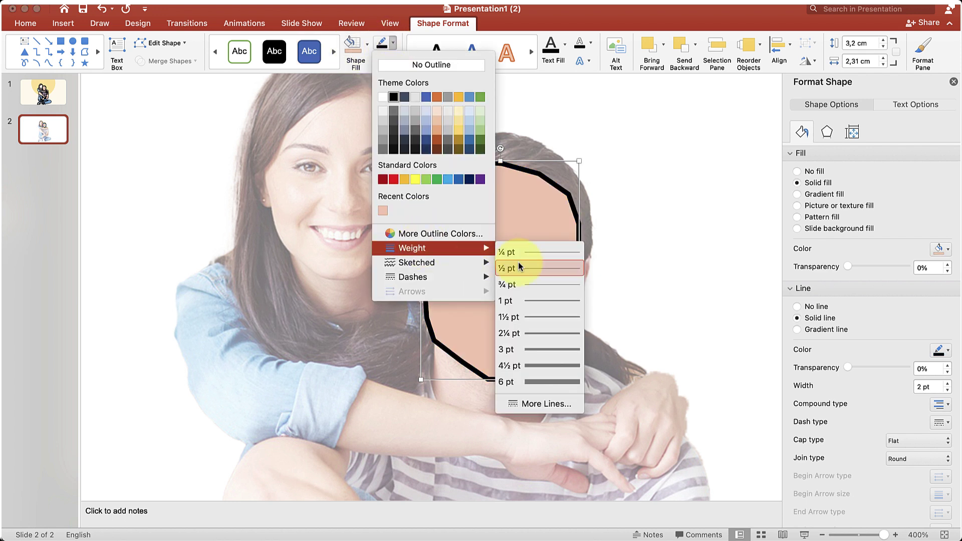
left_click(530, 271)
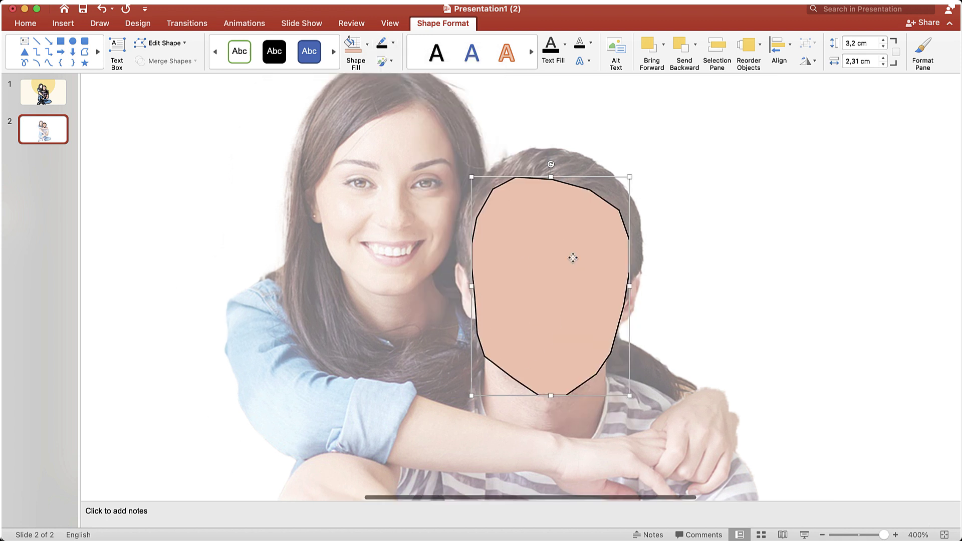
right_click(564, 269)
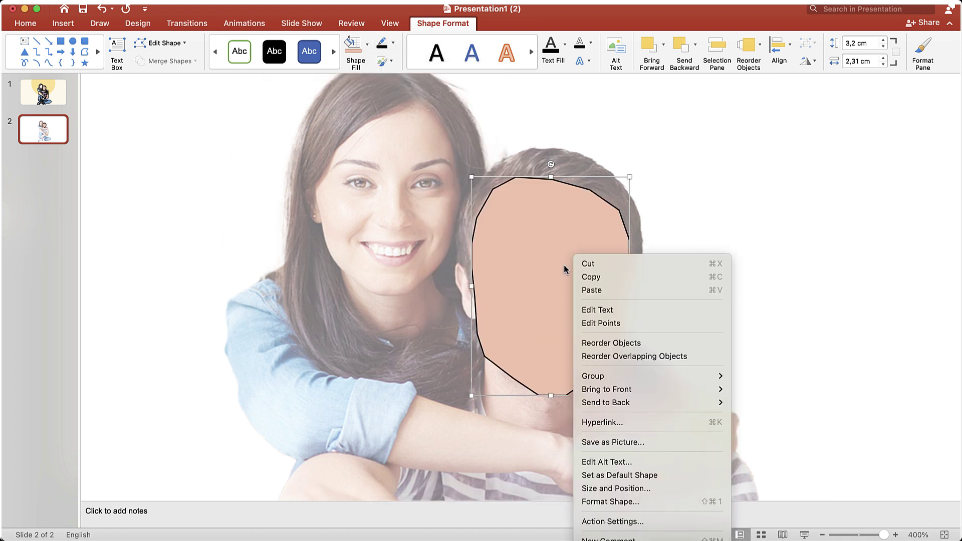
left_click(602, 323)
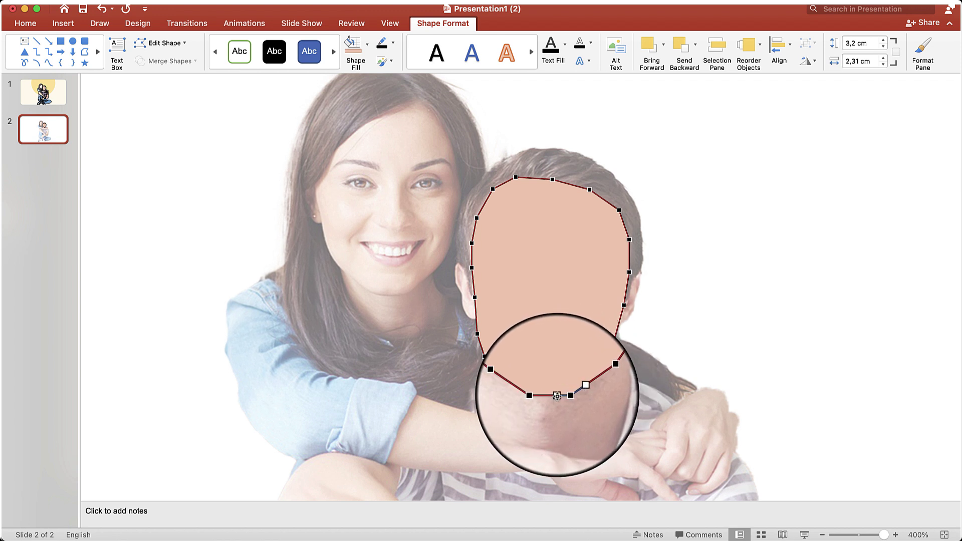
mouse_move(557, 396)
left_mouse_down()
mouse_move(591, 397)
mouse_move(587, 389)
left_mouse_up()
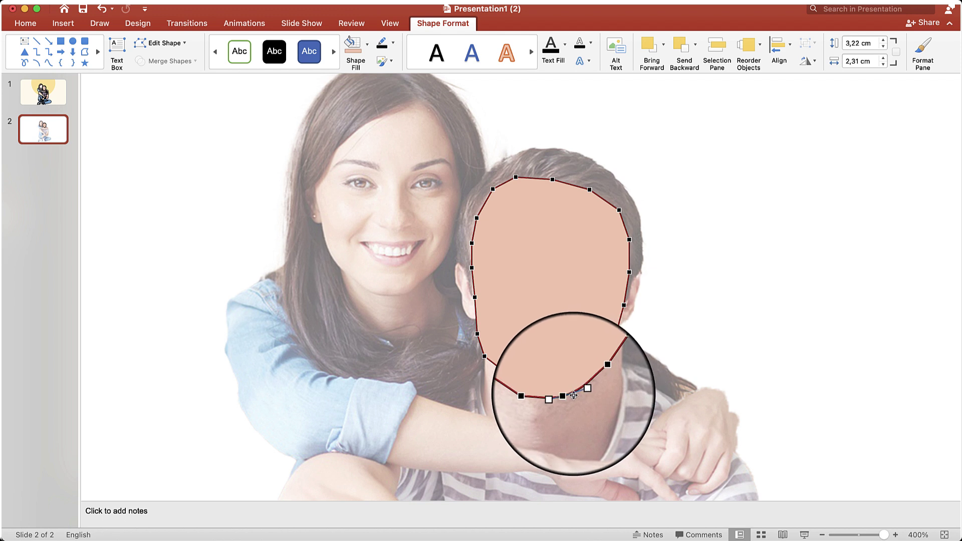
mouse_move(550, 400)
left_mouse_down()
mouse_move(597, 375)
mouse_move(596, 393)
left_mouse_up()
Pull out the face's upper right side and make the top-left point a Smooth Point.
left_click_drag(590, 189, 619, 210)
mouse_move(494, 189)
left_mouse_down()
mouse_move(500, 195)
mouse_move(494, 190)
left_mouse_up()
right_click(494, 191)
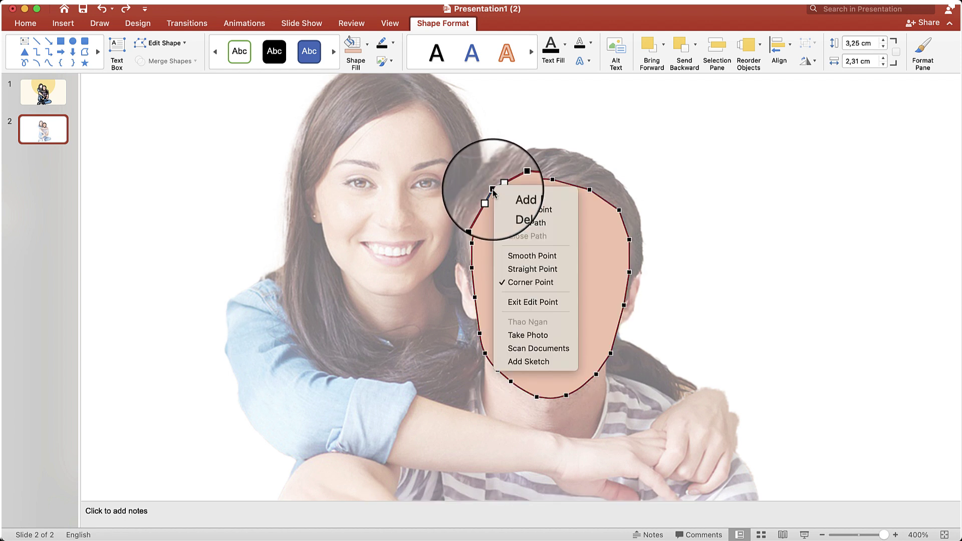
left_click(529, 258)
left_click(506, 408)
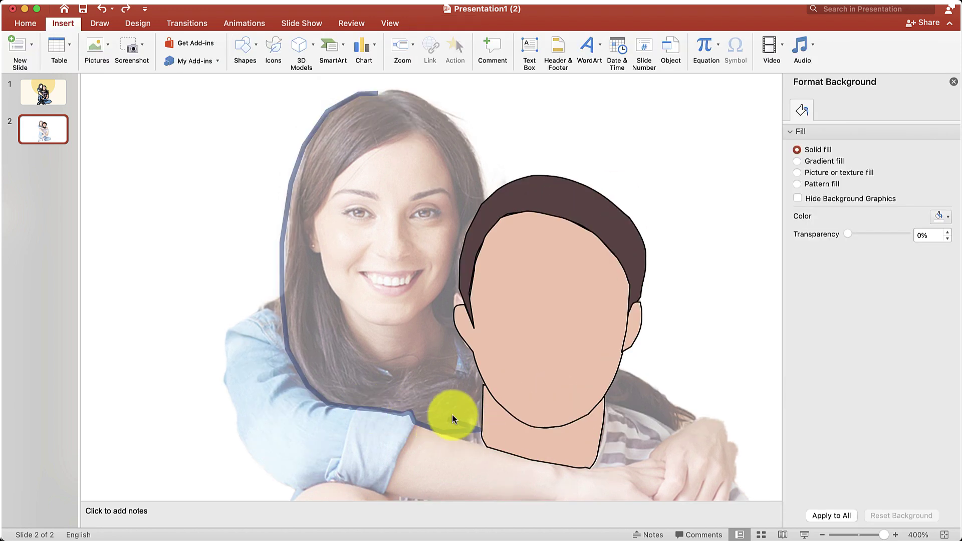
Scribble freehand shapes over the rest of the figure and nudge the small jeans shape into place.
left_click_drag(452, 414, 353, 341)
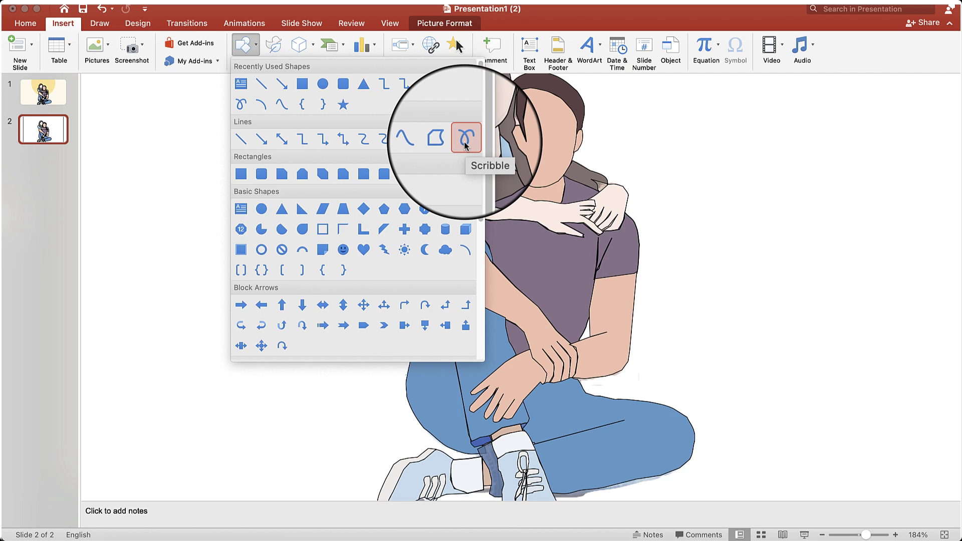
left_click(100, 23)
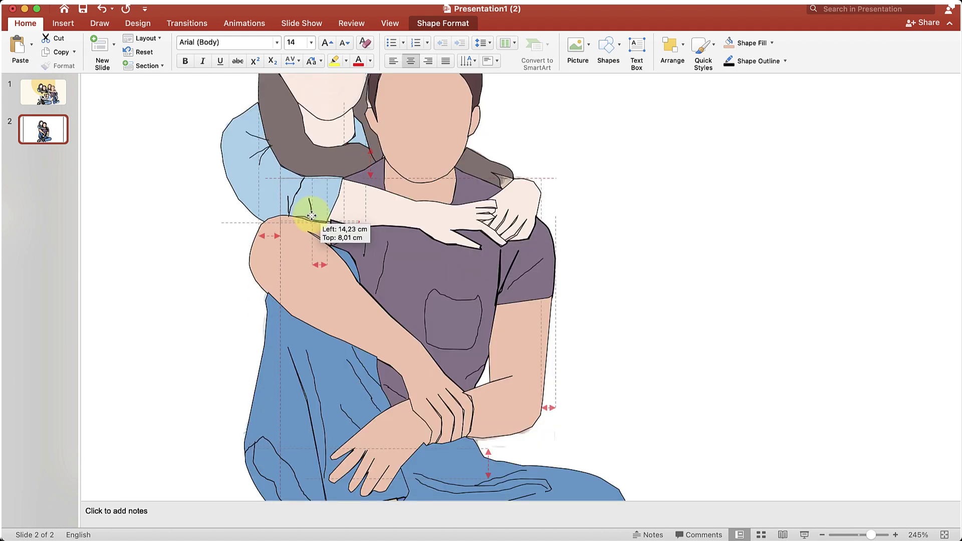
left_click_drag(309, 215, 311, 216)
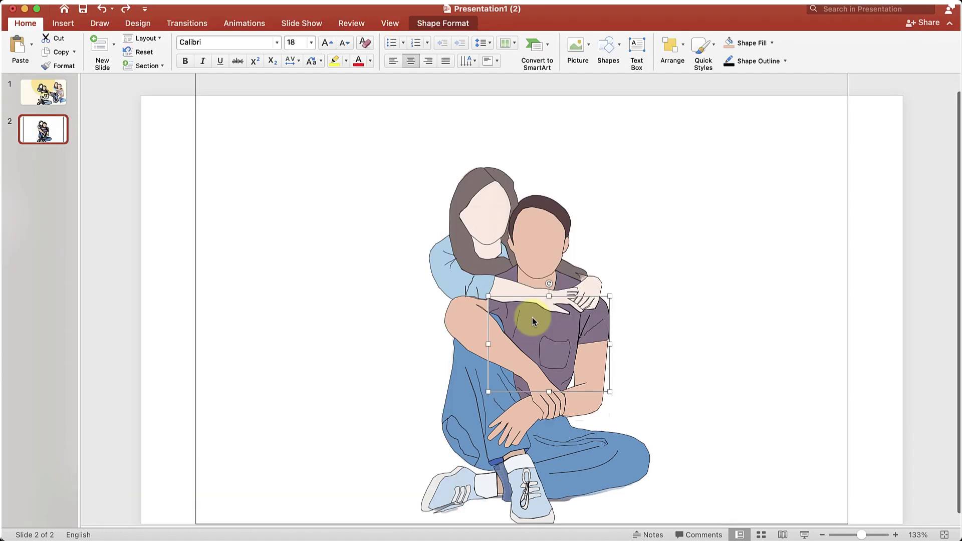
Make the shirt shape 17% transparent, then deselect it and select the photo beneath.
right_click(533, 320)
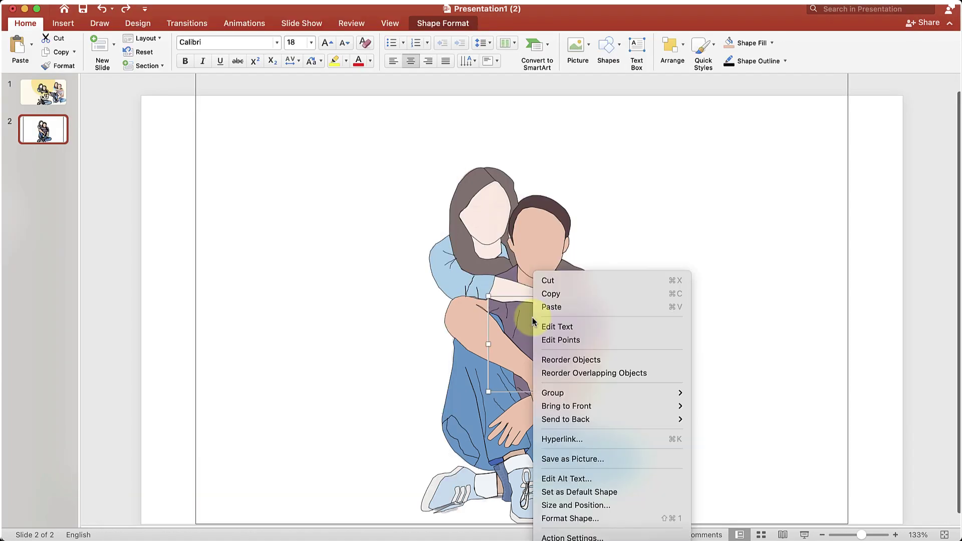
left_click(572, 519)
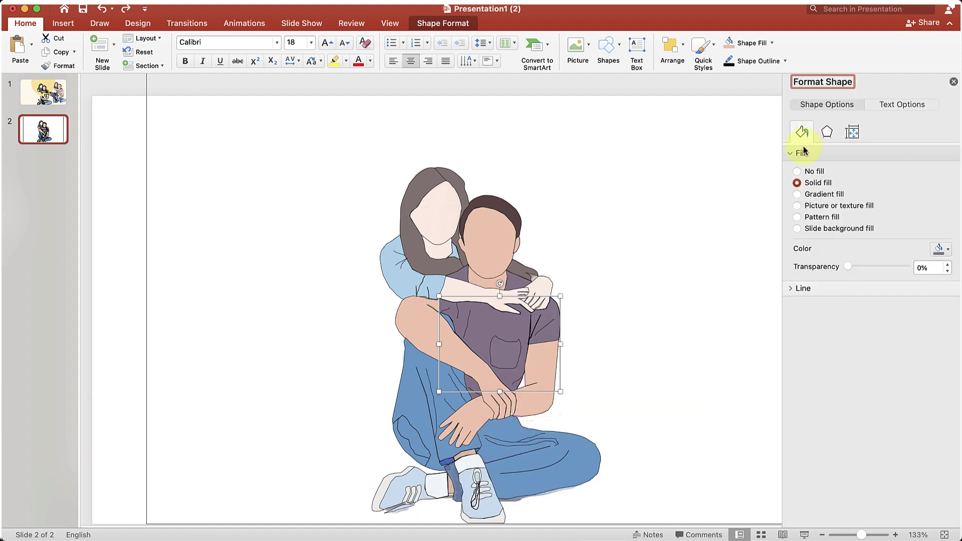
left_click_drag(849, 269, 855, 269)
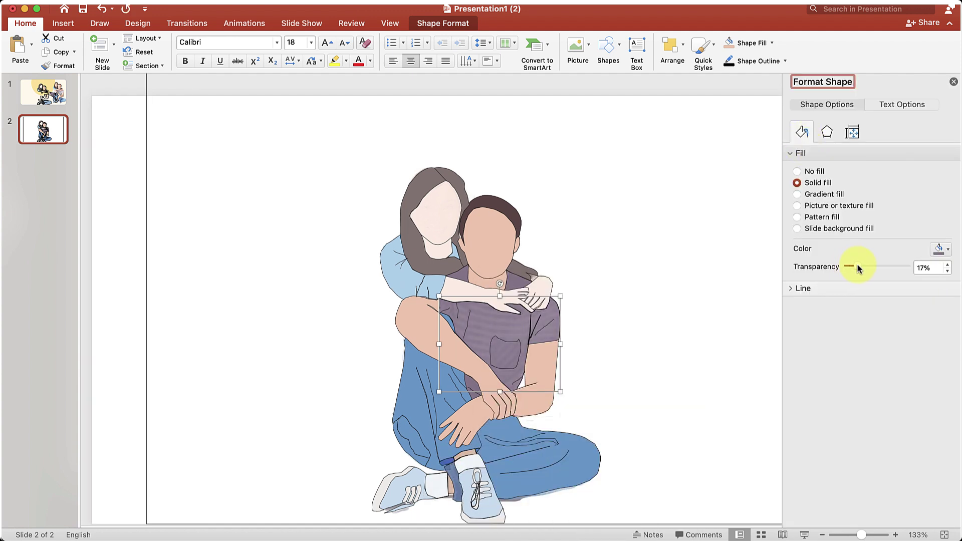
left_click(510, 331)
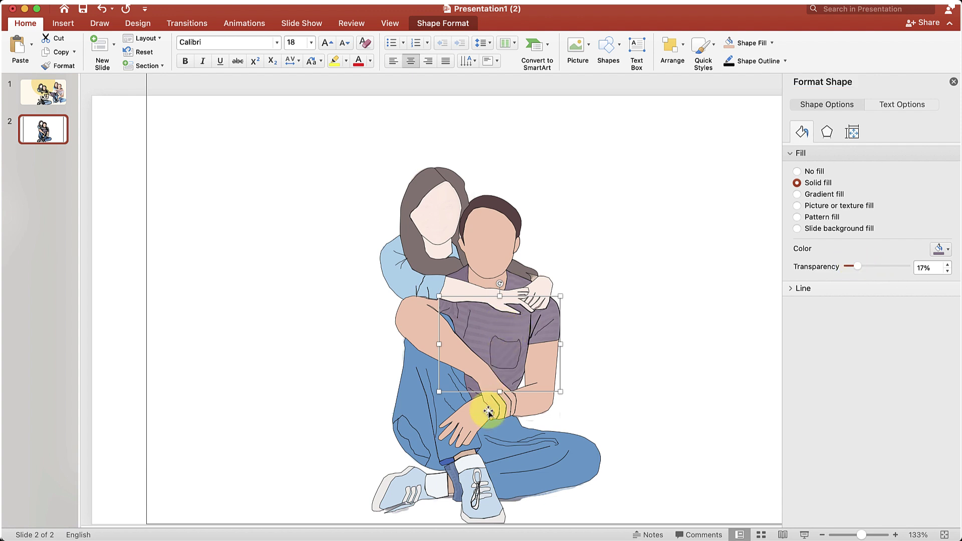
key("Escape")
double_click(498, 272)
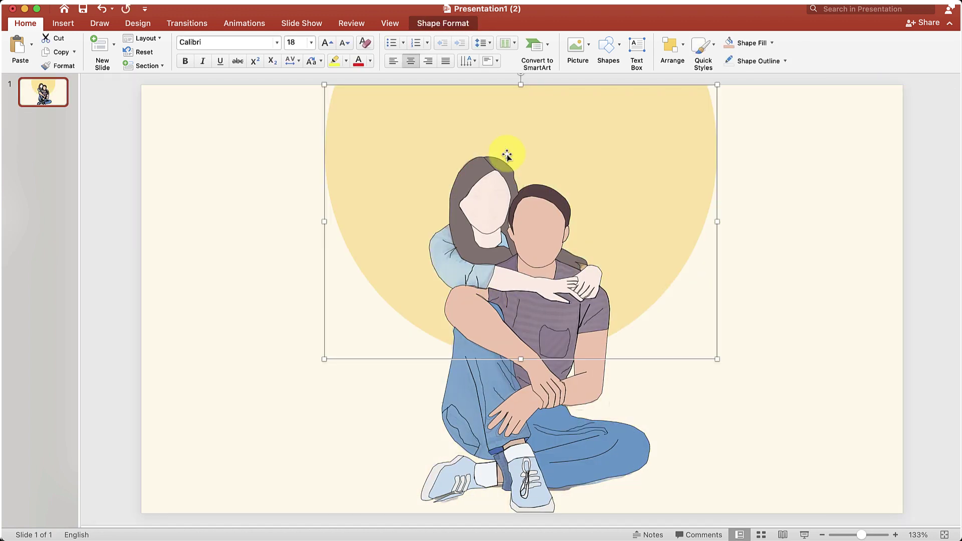
Place the chu ki.png signature image beside the woman's elbow, then select all illustration shapes.
mouse_move(726, 146)
left_mouse_down()
mouse_move(349, 231)
mouse_move(414, 306)
left_mouse_up()
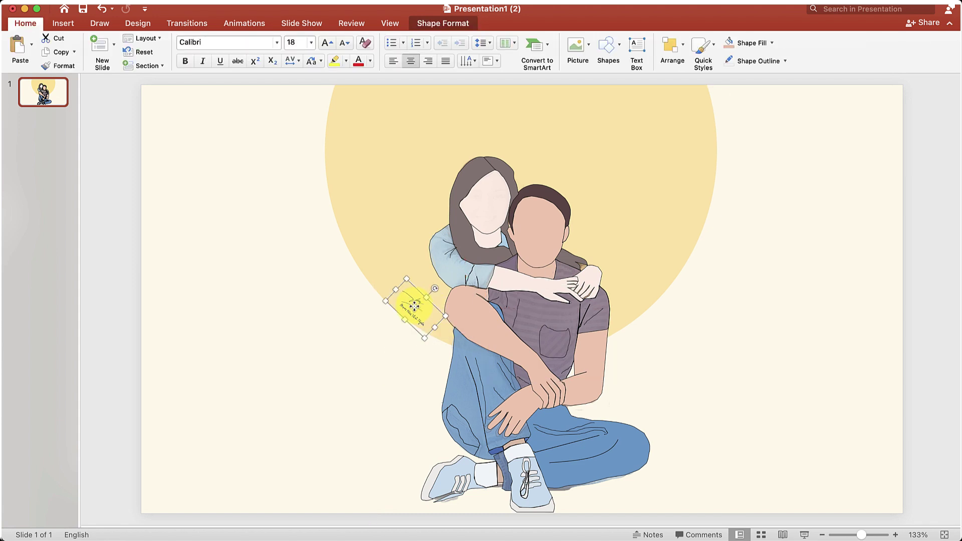
left_click(351, 348)
scroll(352, 348, "down", 2)
scroll(352, 348, "down", 2)
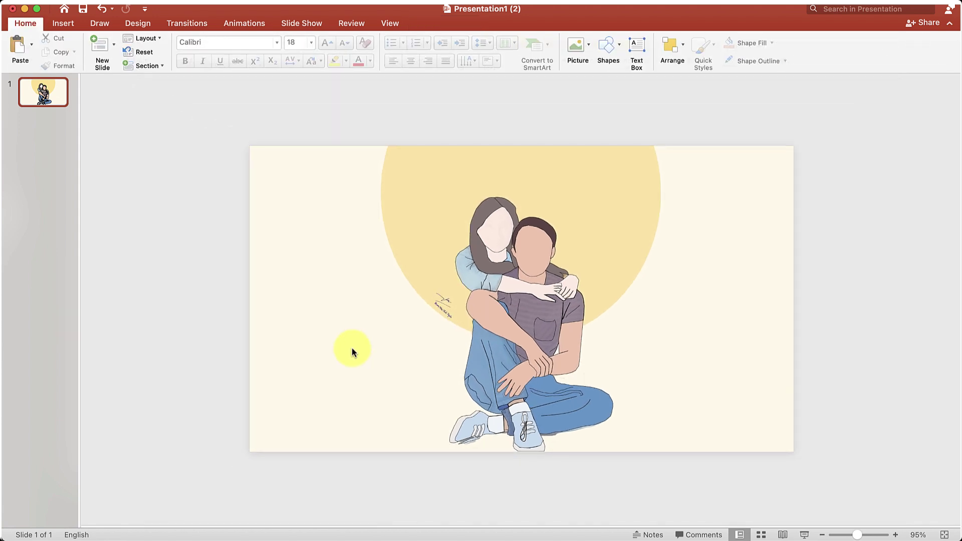
scroll(352, 348, "up", 2)
scroll(352, 348, "up", 2)
key("super+shift+4")
mouse_move(283, 92)
left_mouse_down()
mouse_move(783, 515)
mouse_move(720, 490)
left_mouse_up()
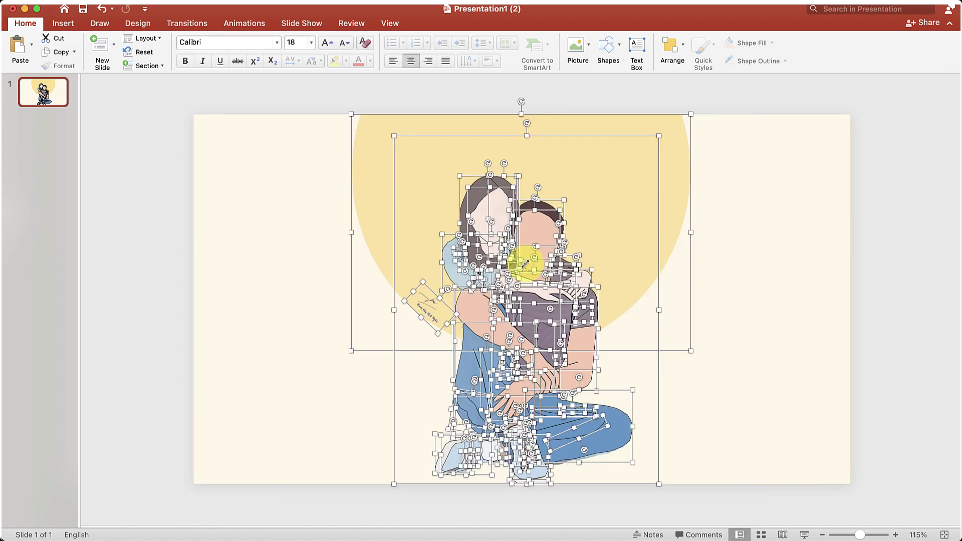
Export only the current illustration slide as a PNG image.
right_click(531, 290)
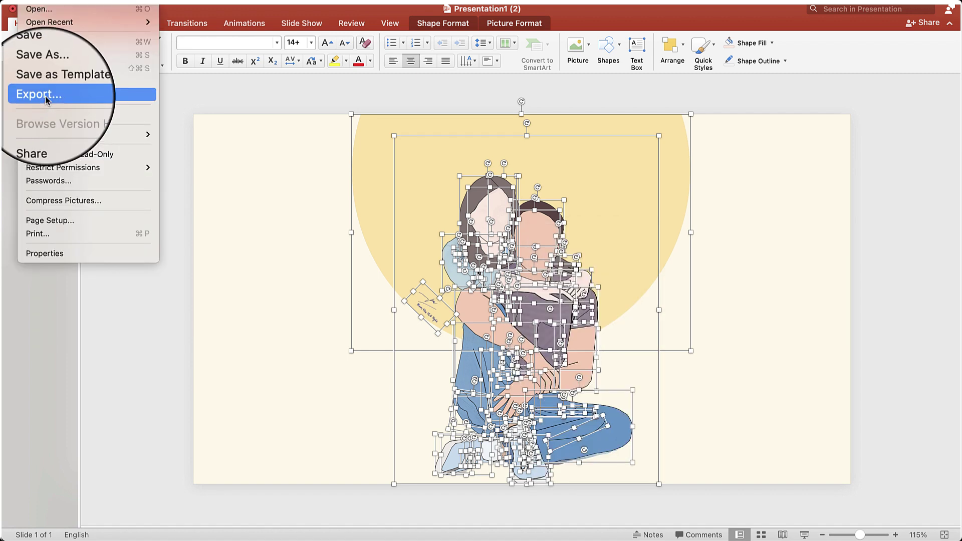
left_click(45, 96)
left_click(476, 329)
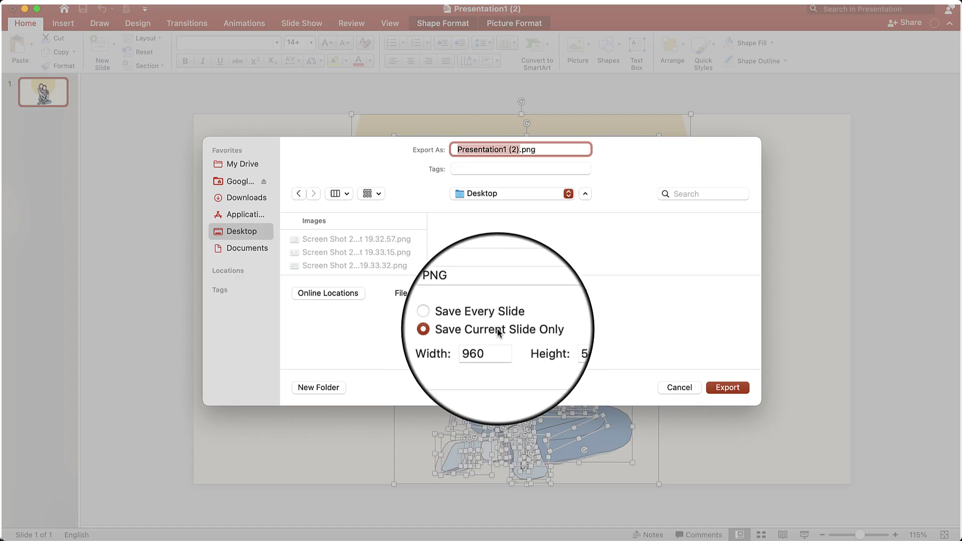
left_click(728, 387)
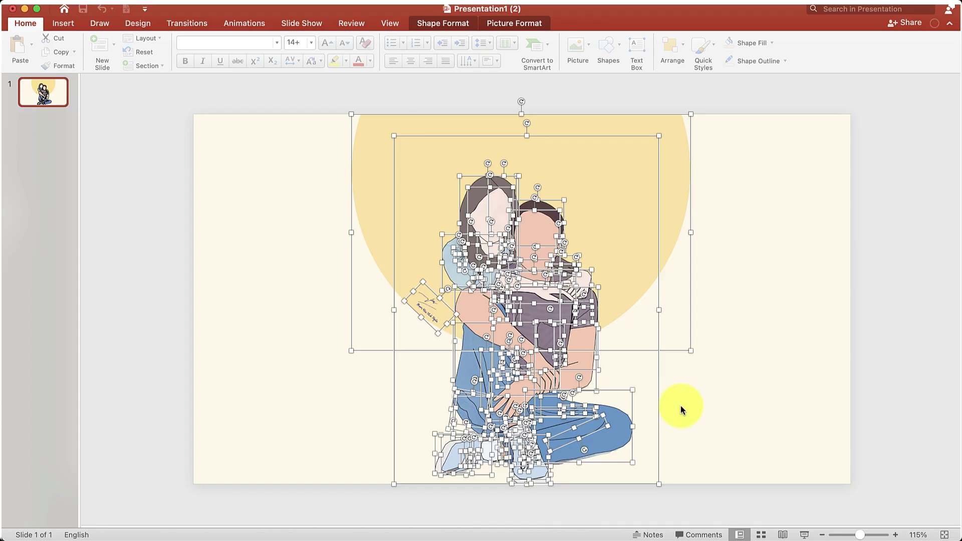
left_click(702, 434)
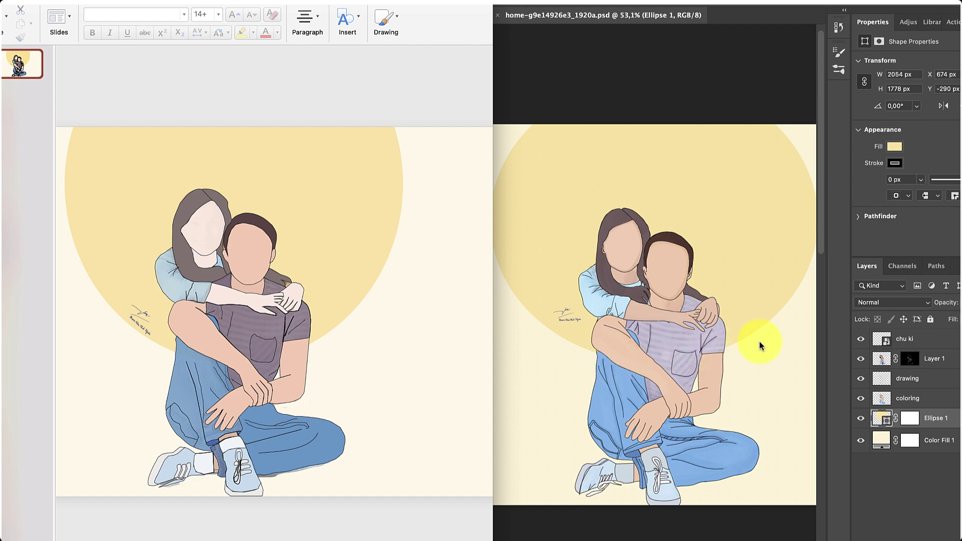